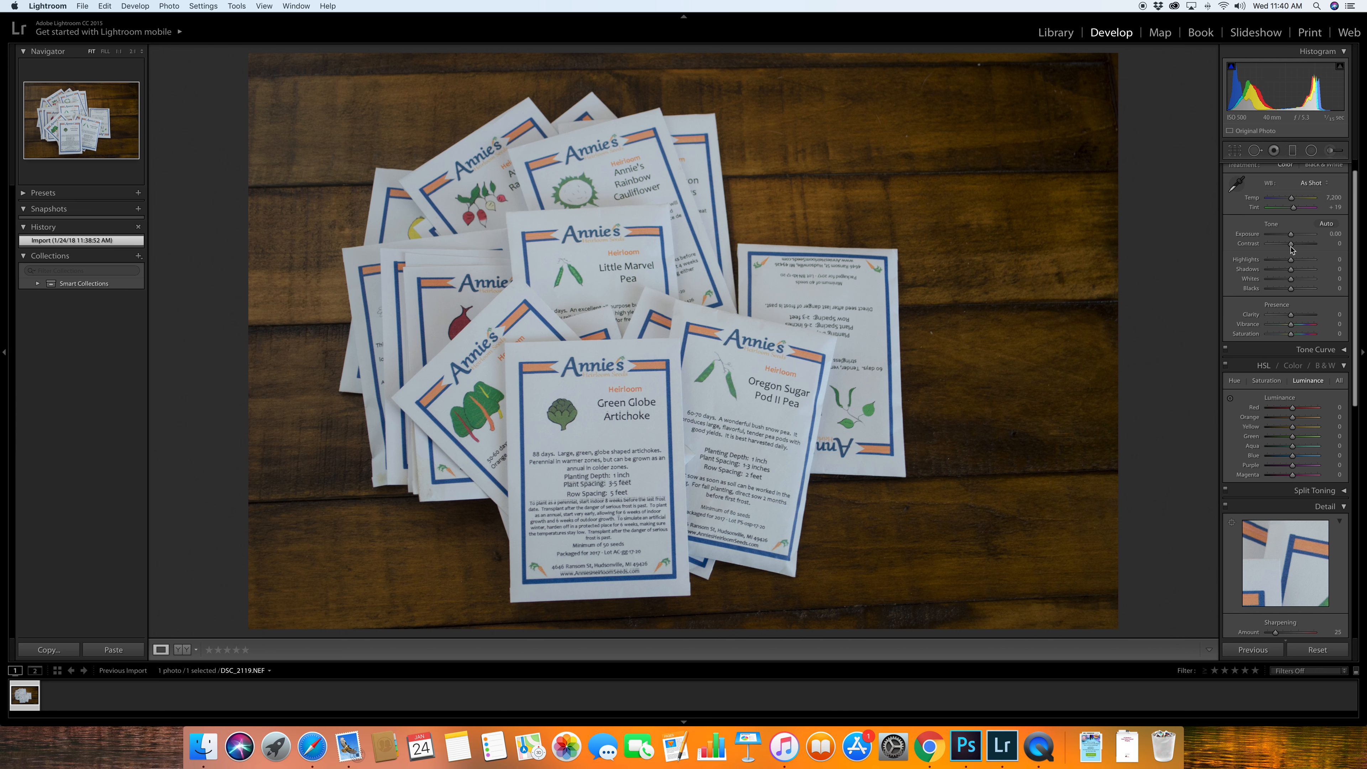
- Set a custom white balance by sampling a neutral white area on the Little Marvel Pea packet
scroll(1301, 461, "up", 2)
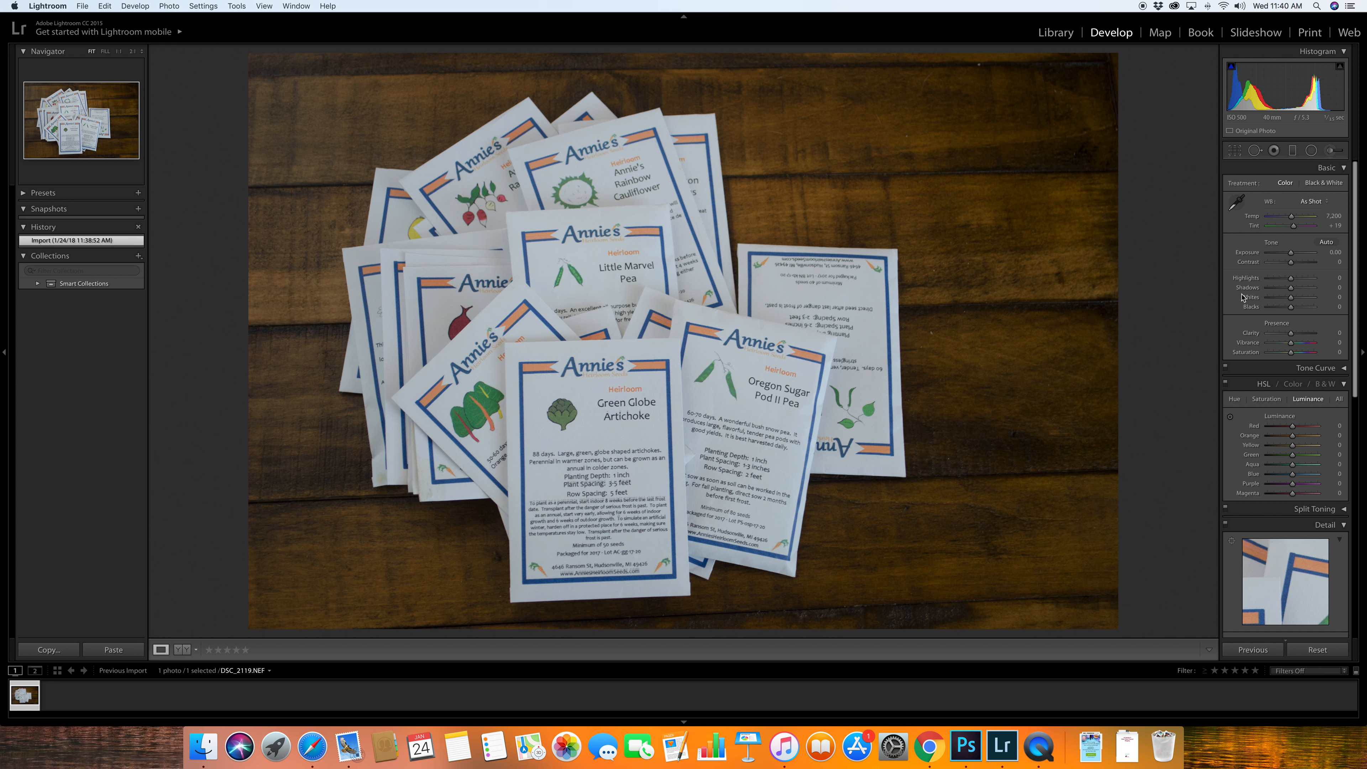
left_click(1236, 204)
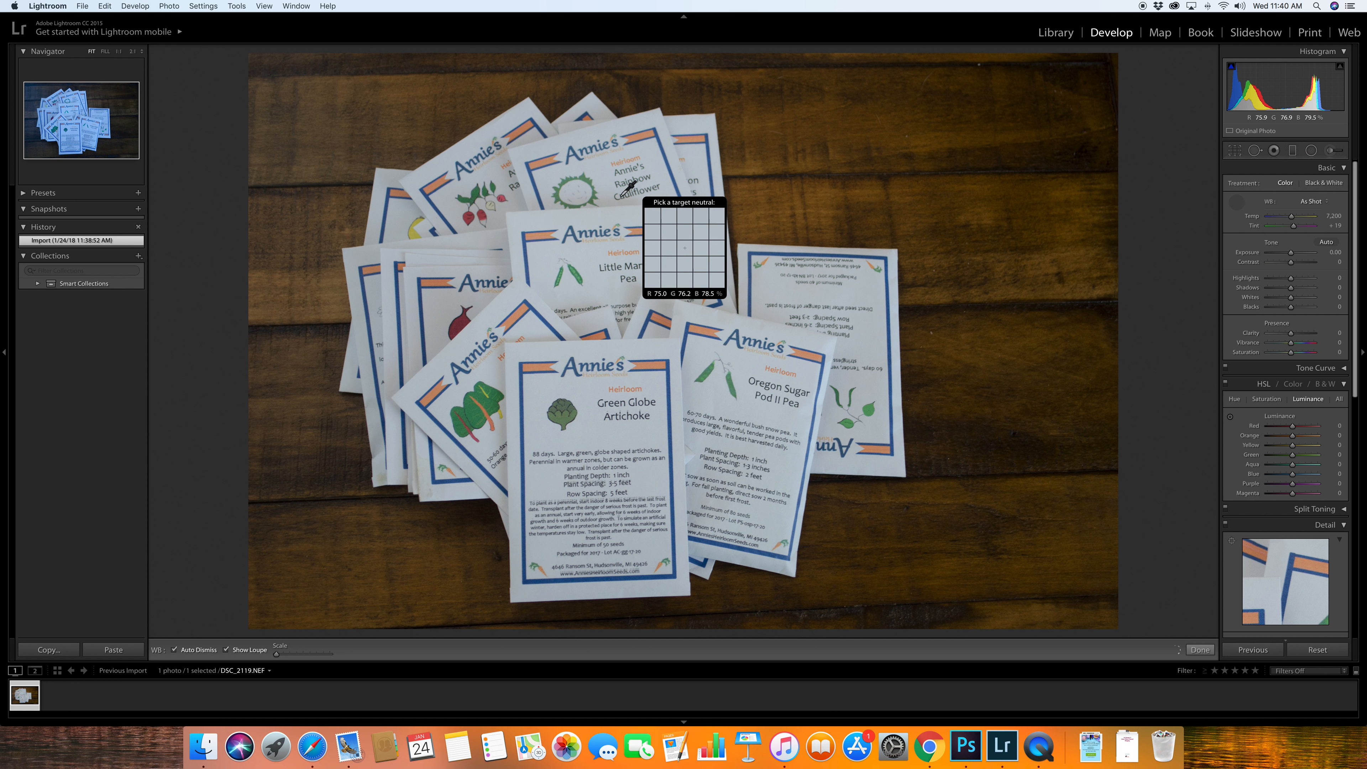
left_click(589, 256)
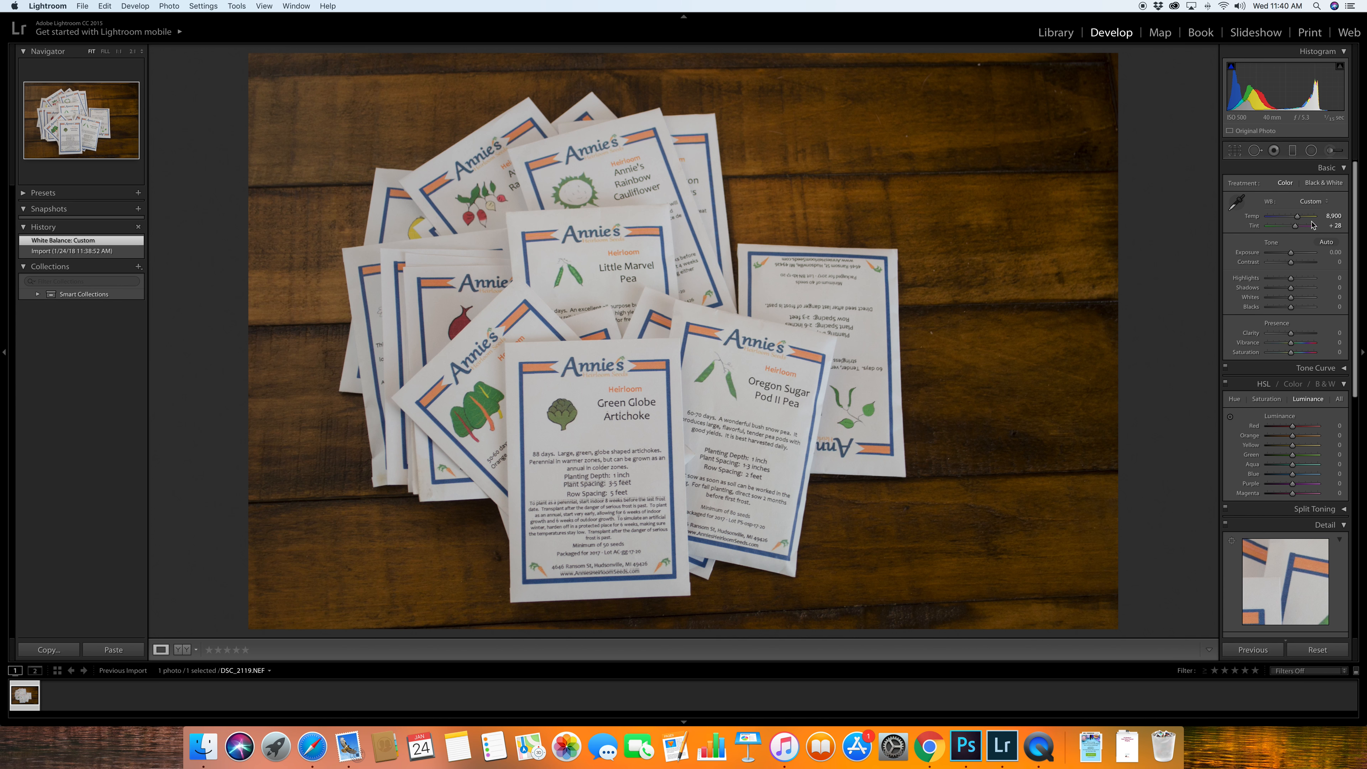
- Set Exposure to +0.45, Contrast +14, Highlights −100, Shadows +100, Blacks −8 and Clarity +22
left_click_drag(1291, 251, 1317, 289)
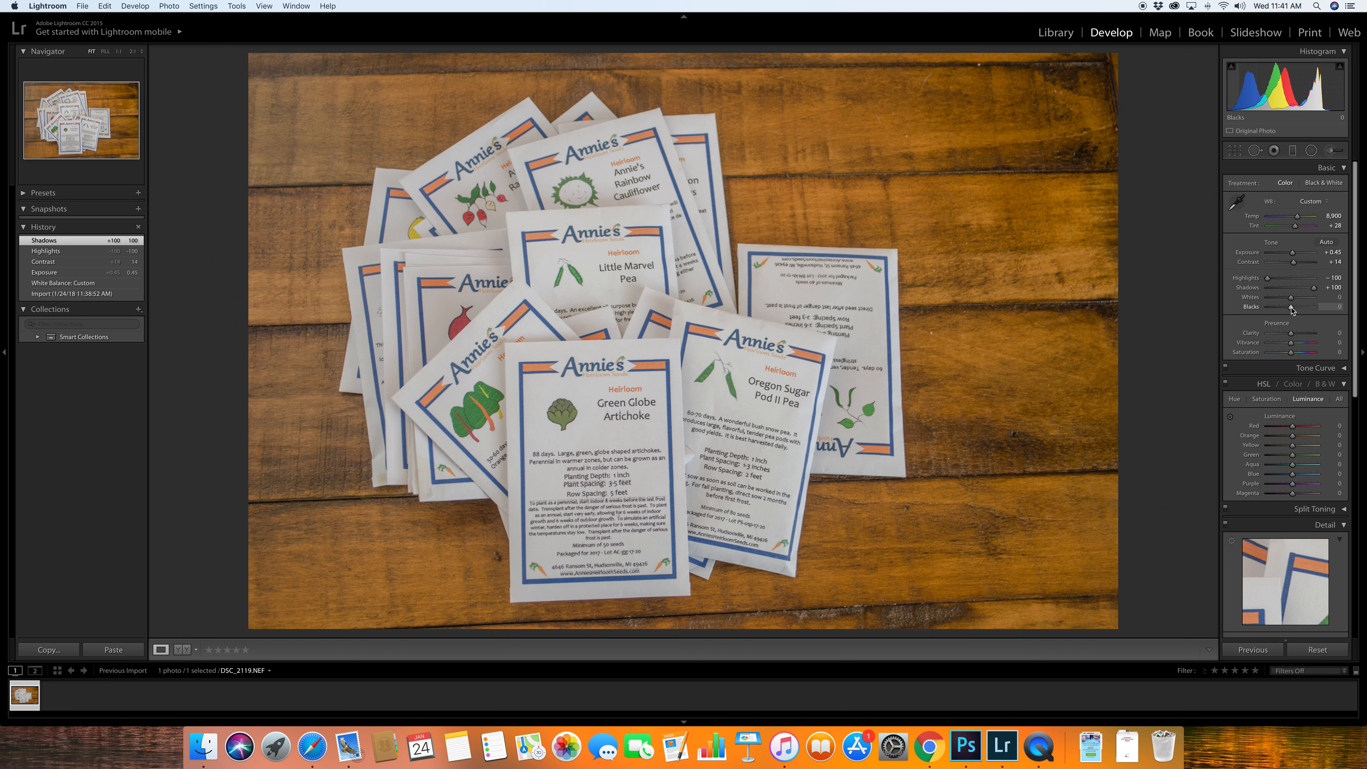
left_click_drag(1292, 308, 1297, 335)
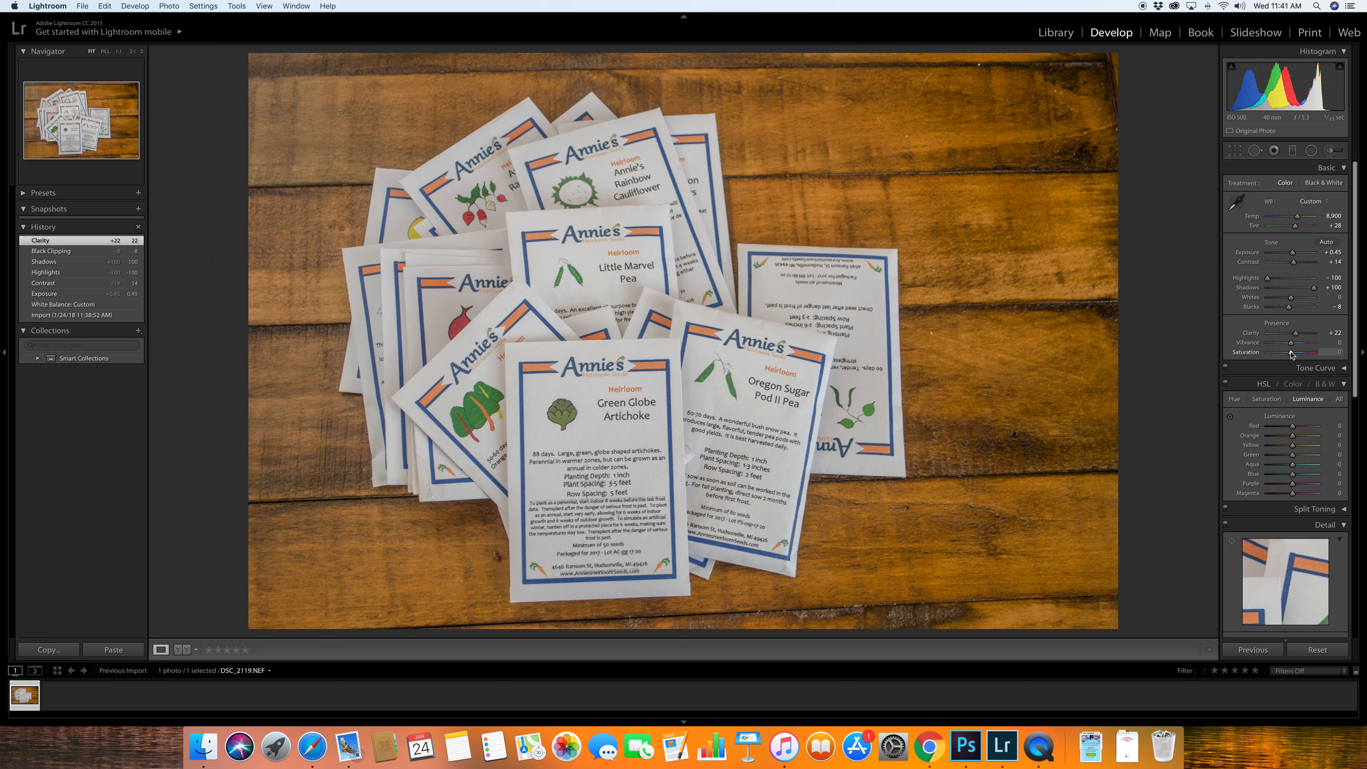
- Darken the wood tones by setting the orange luminance to −19 and the red luminance to −18
left_click_drag(1292, 436, 1287, 426)
- Sharpen the photo with Amount 81, Radius 3.0 and Detail 100, and set luminance noise reduction to 38
scroll(1284, 483, "down", 8)
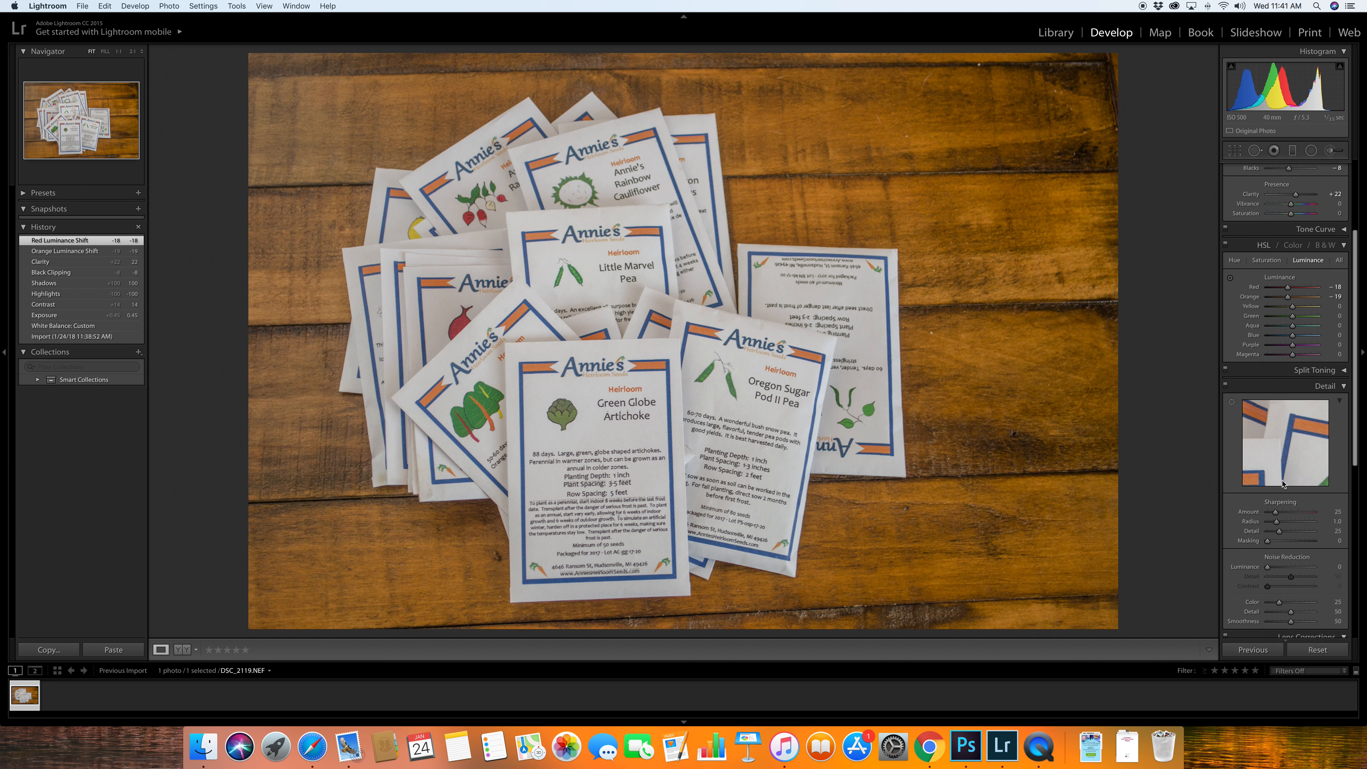
scroll(1284, 483, "down", 1)
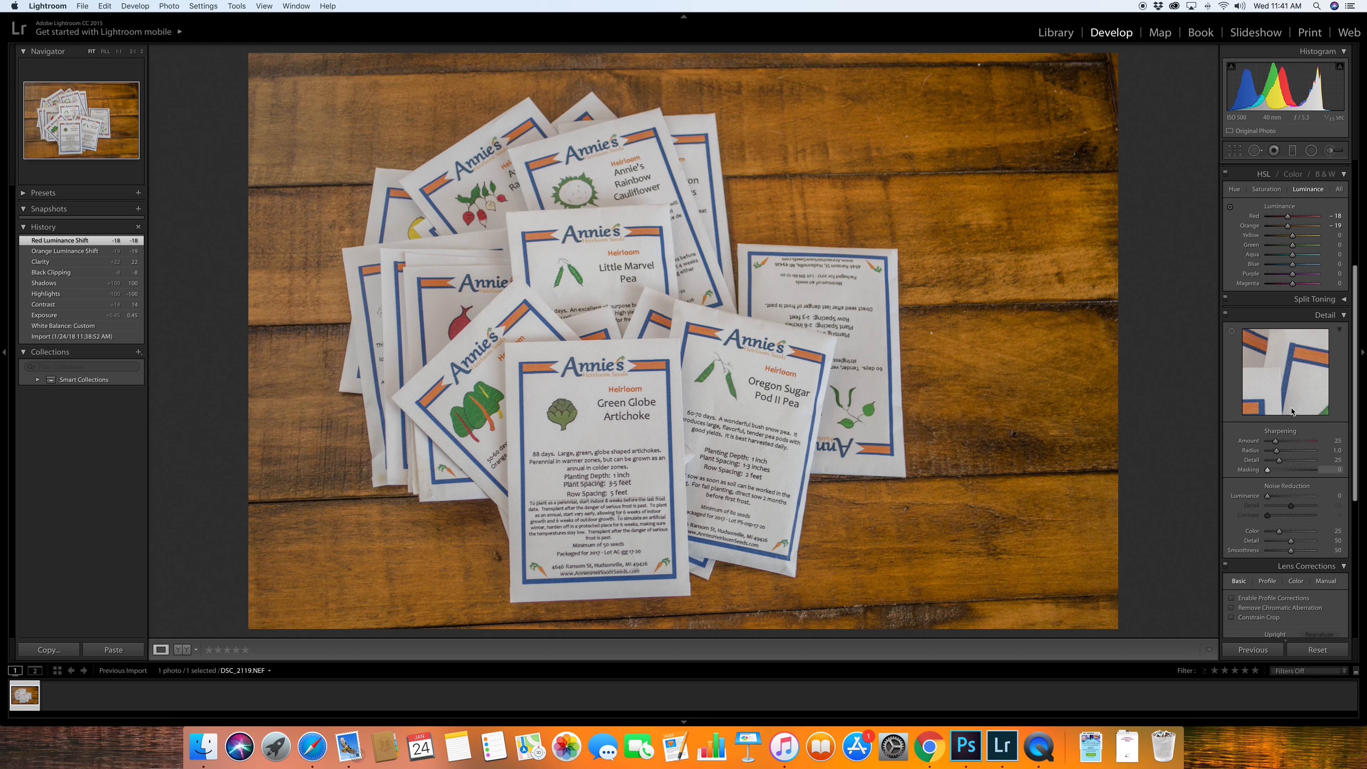
left_click(1322, 301)
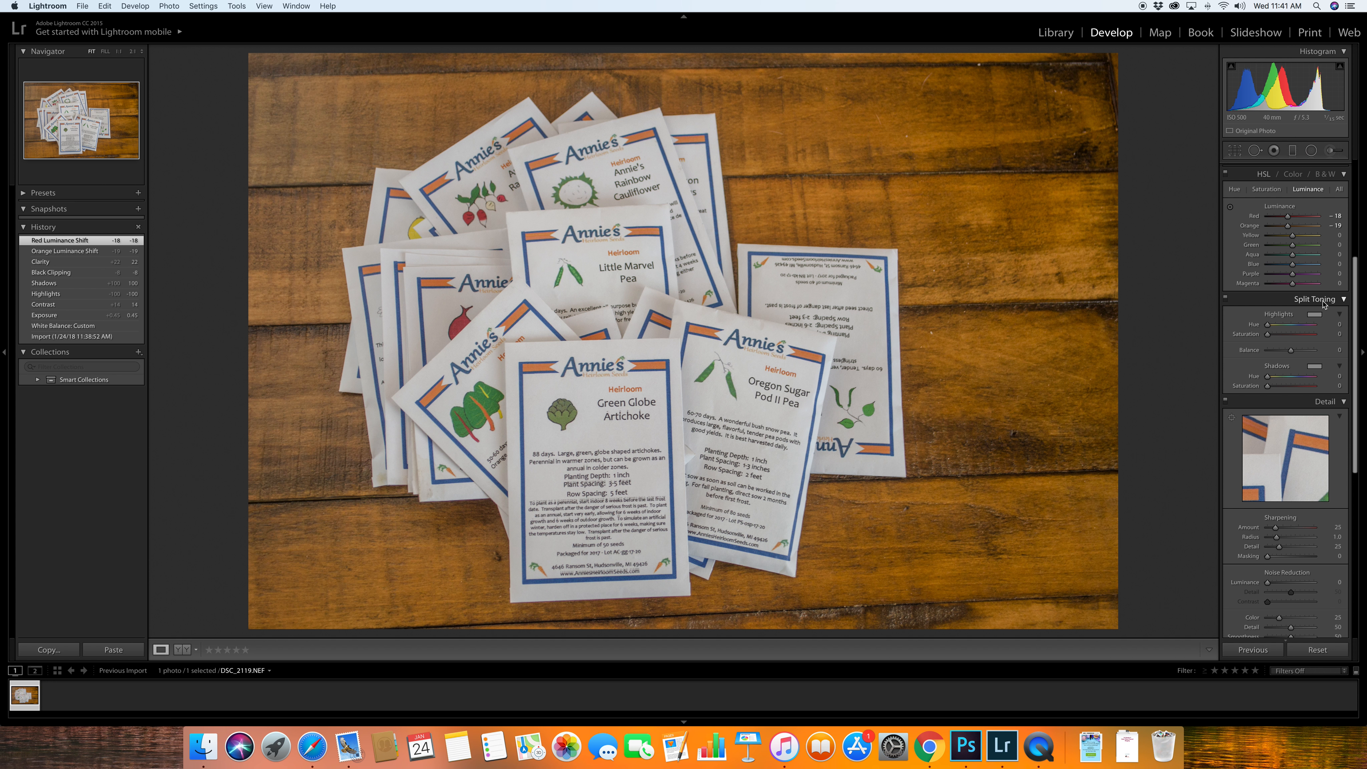
left_click(1334, 300)
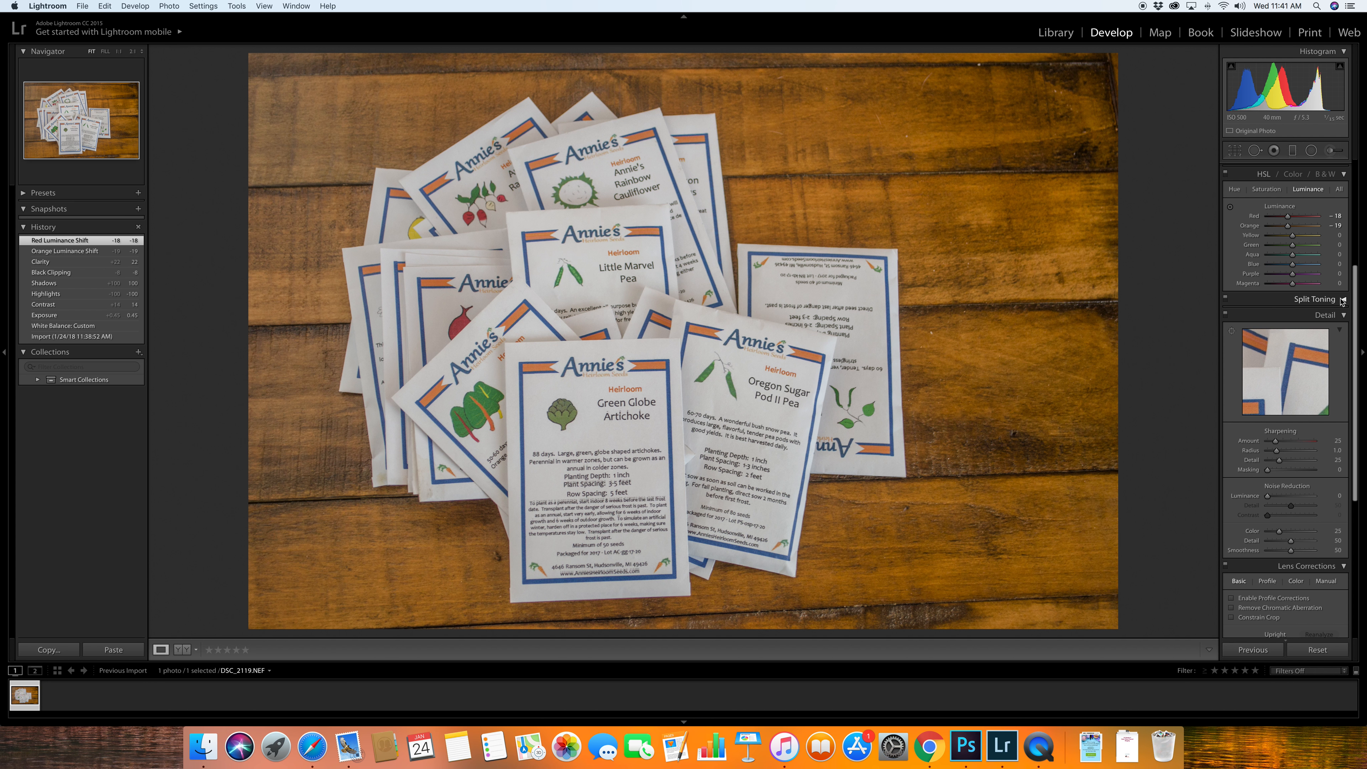
scroll(1300, 294, "down", 5)
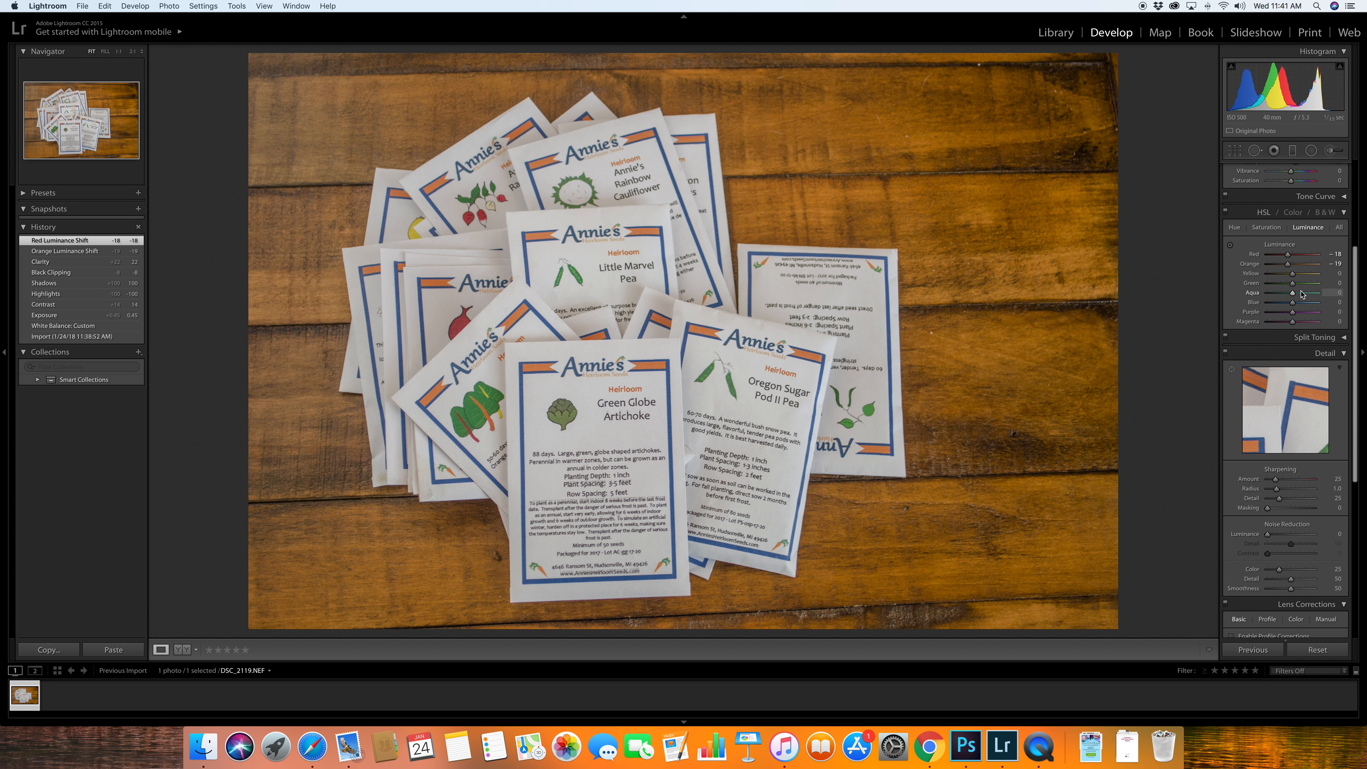
scroll(1300, 291, "down", 3)
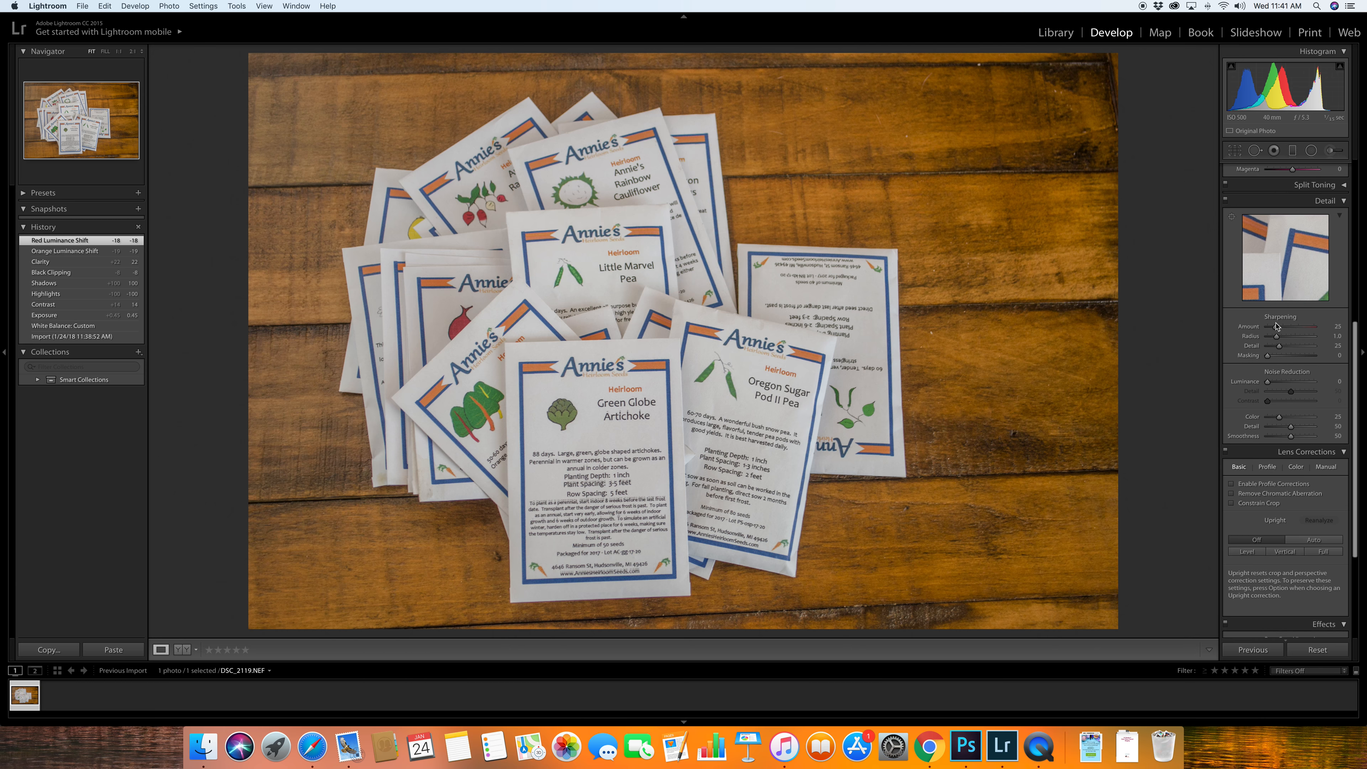
left_click_drag(1275, 327, 1294, 329)
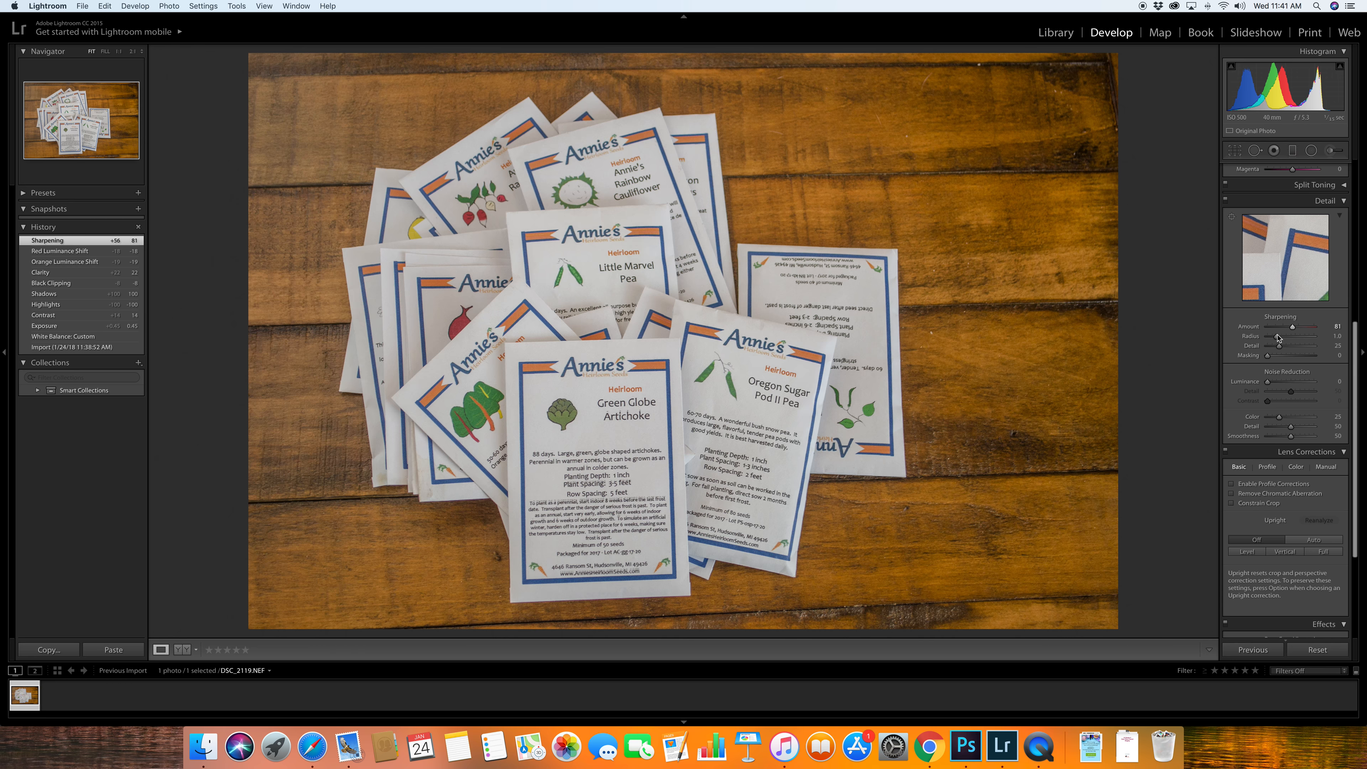
left_click_drag(1277, 340, 1316, 338)
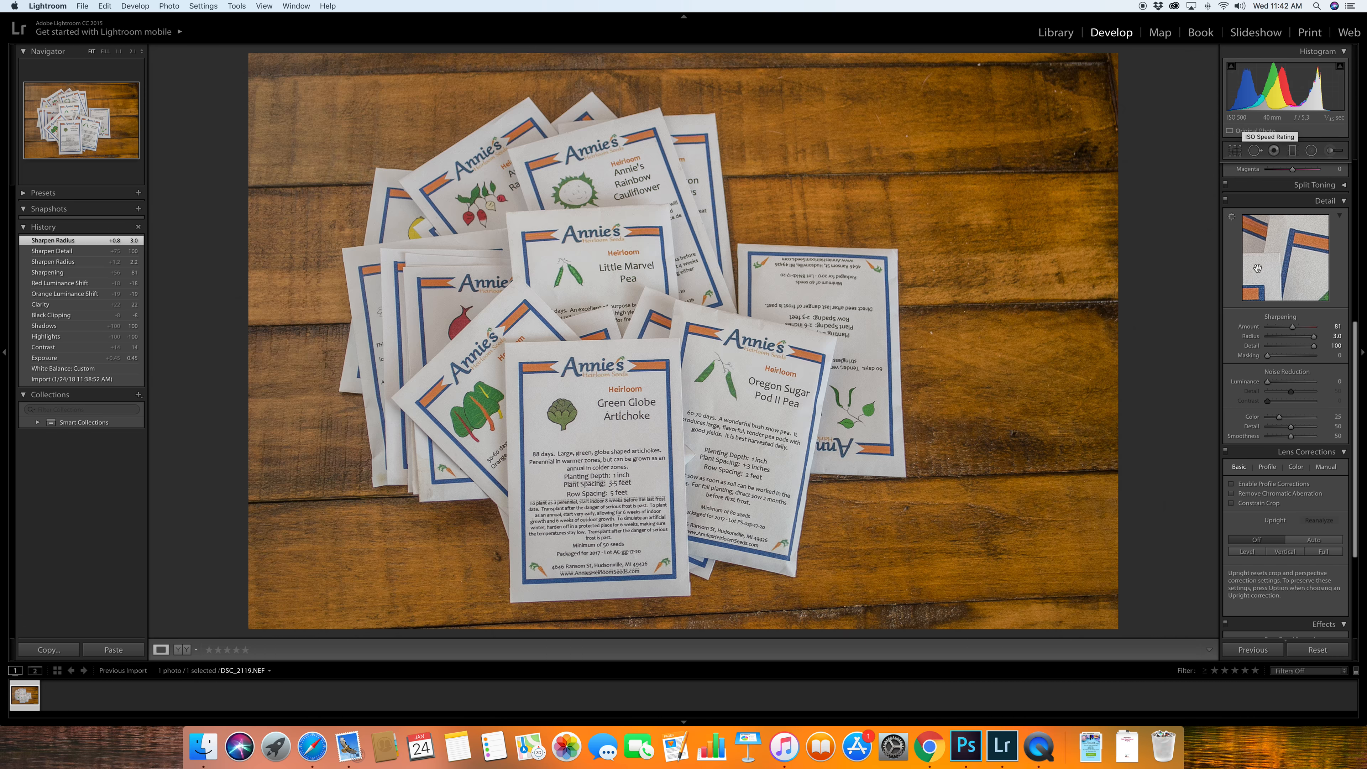
left_click_drag(1268, 384, 1286, 384)
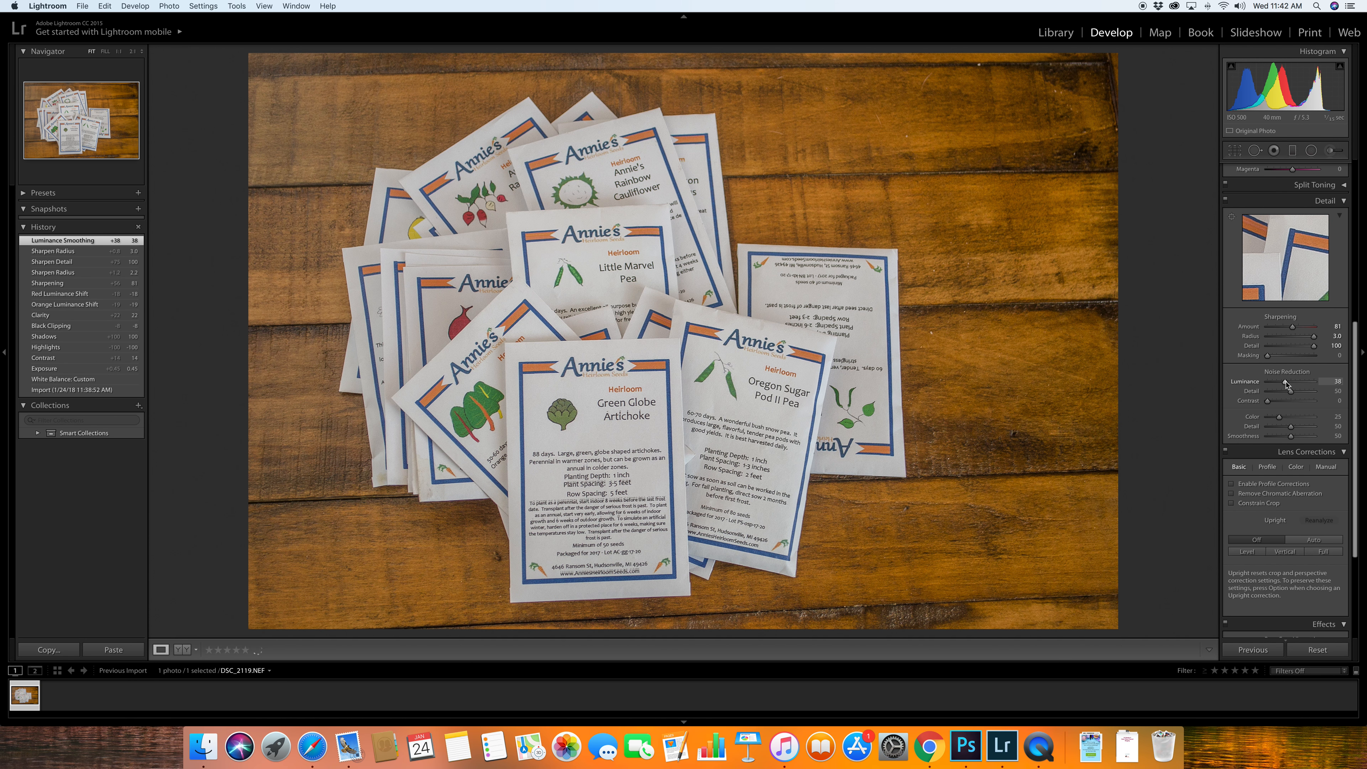
- Enable lens profile corrections for the photo
scroll(1254, 414, "down", 3)
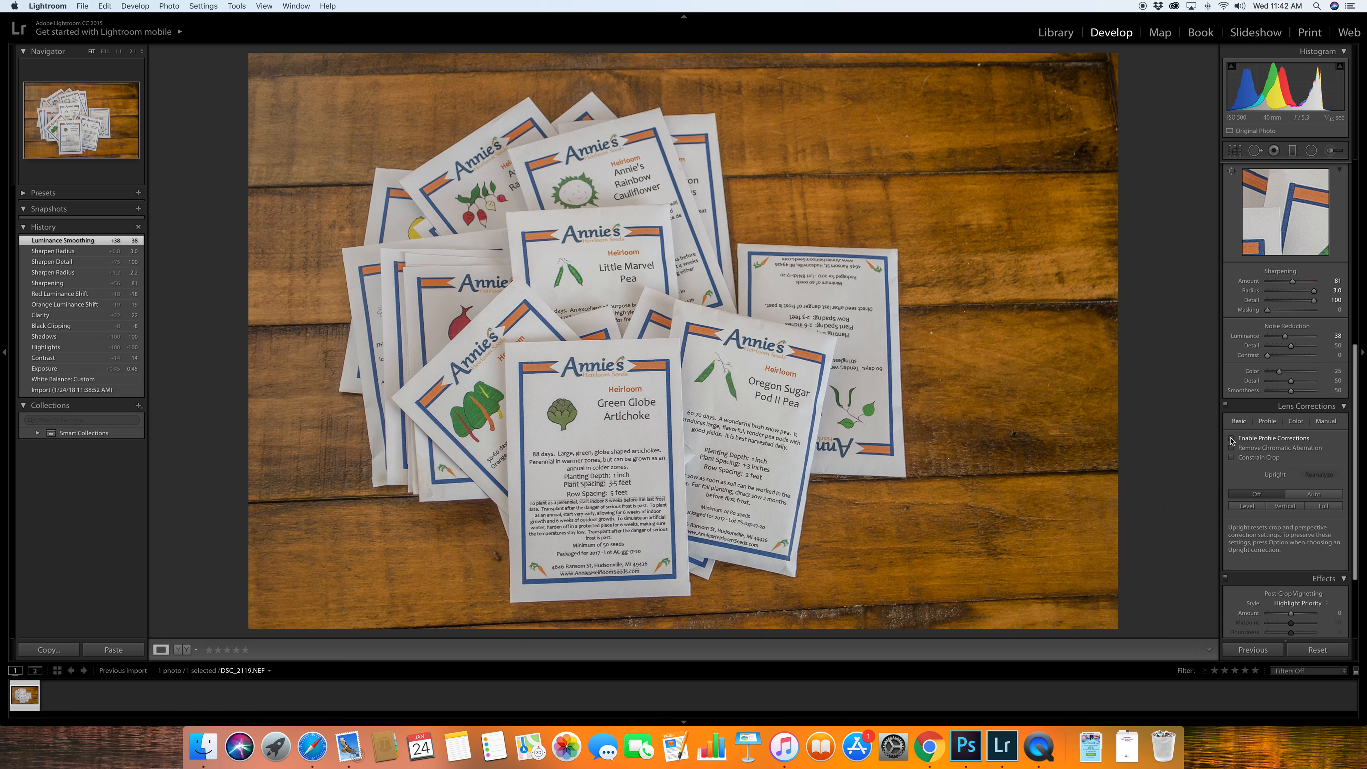
left_click(1232, 438)
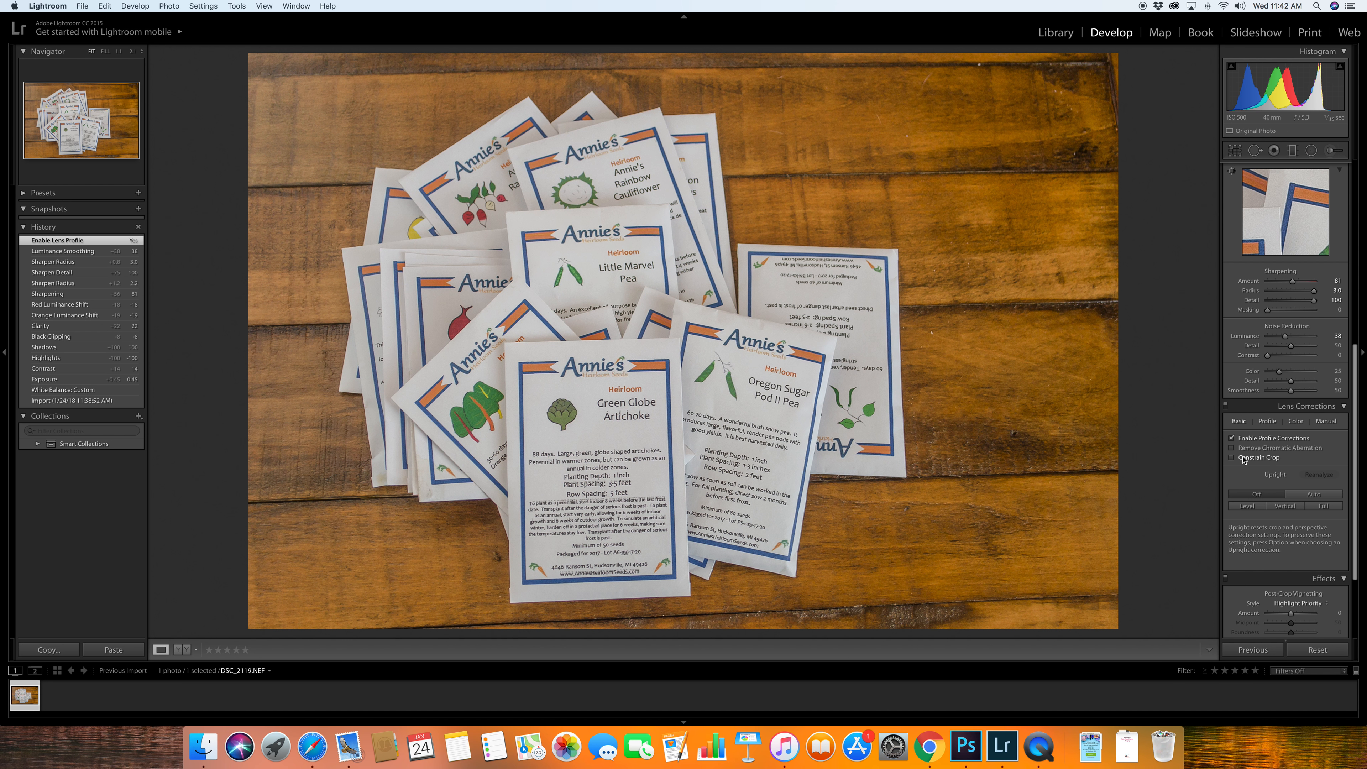
- Add a post-crop vignette with an amount of −7 and set Dehaze to +10
scroll(1243, 459, "down", 2)
scroll(1243, 459, "down", 5)
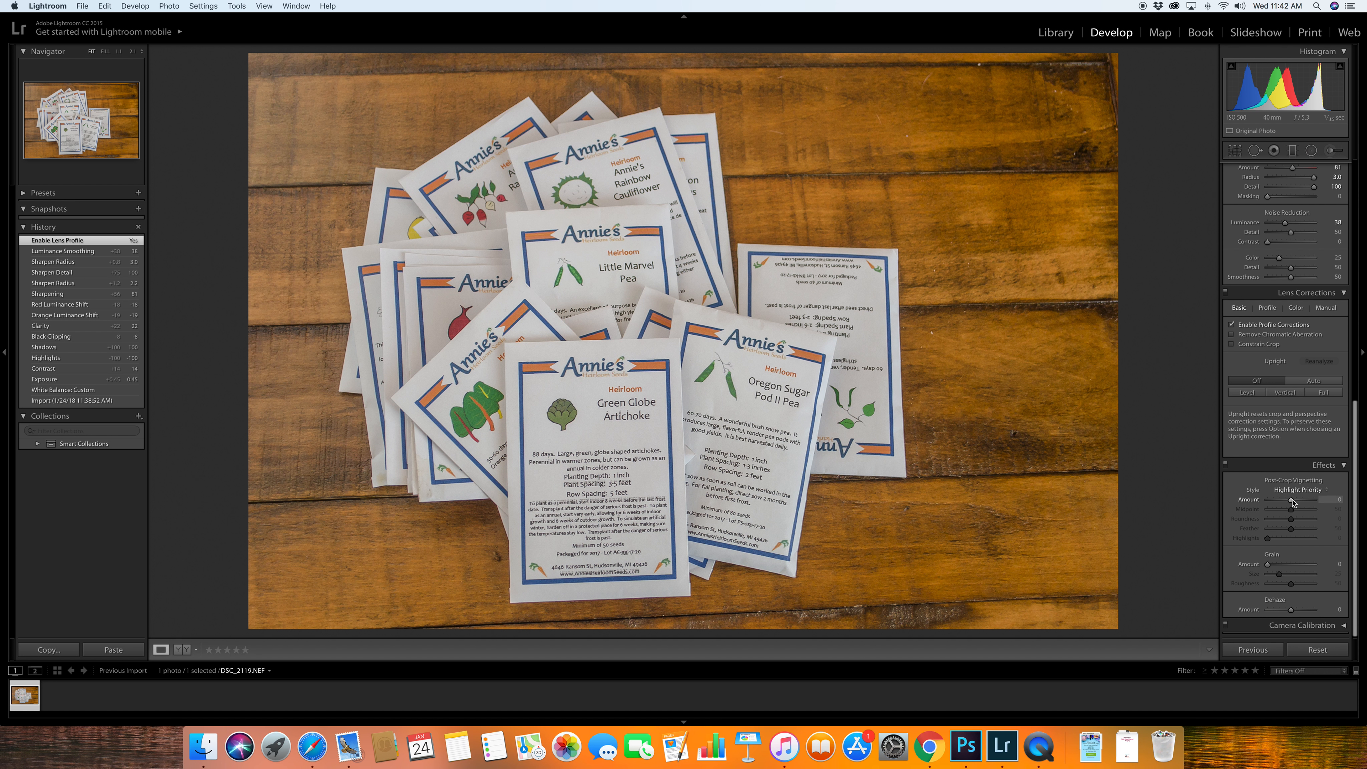
mouse_move(1292, 502)
left_mouse_down()
mouse_move(1271, 504)
mouse_move(1290, 505)
left_mouse_up()
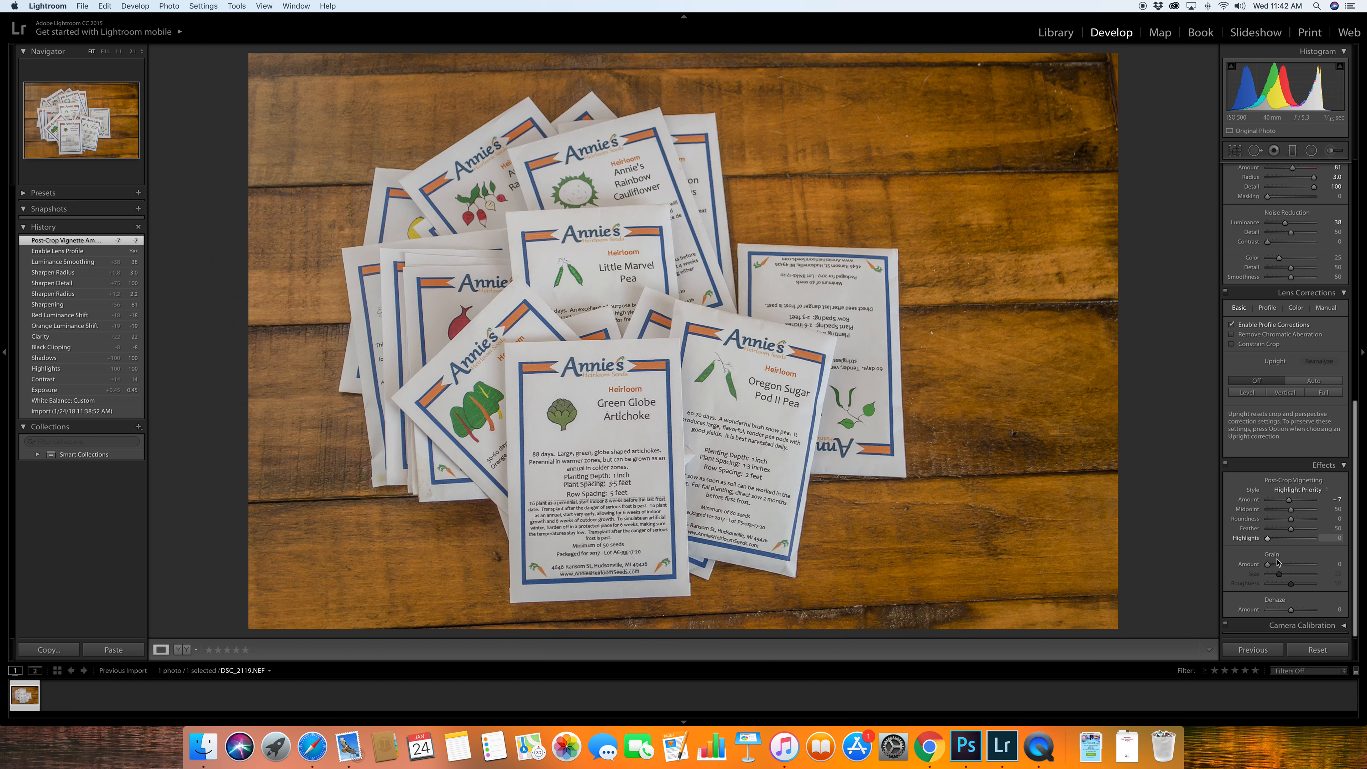
scroll(1268, 578, "down", 1)
left_click_drag(1291, 612, 1292, 614)
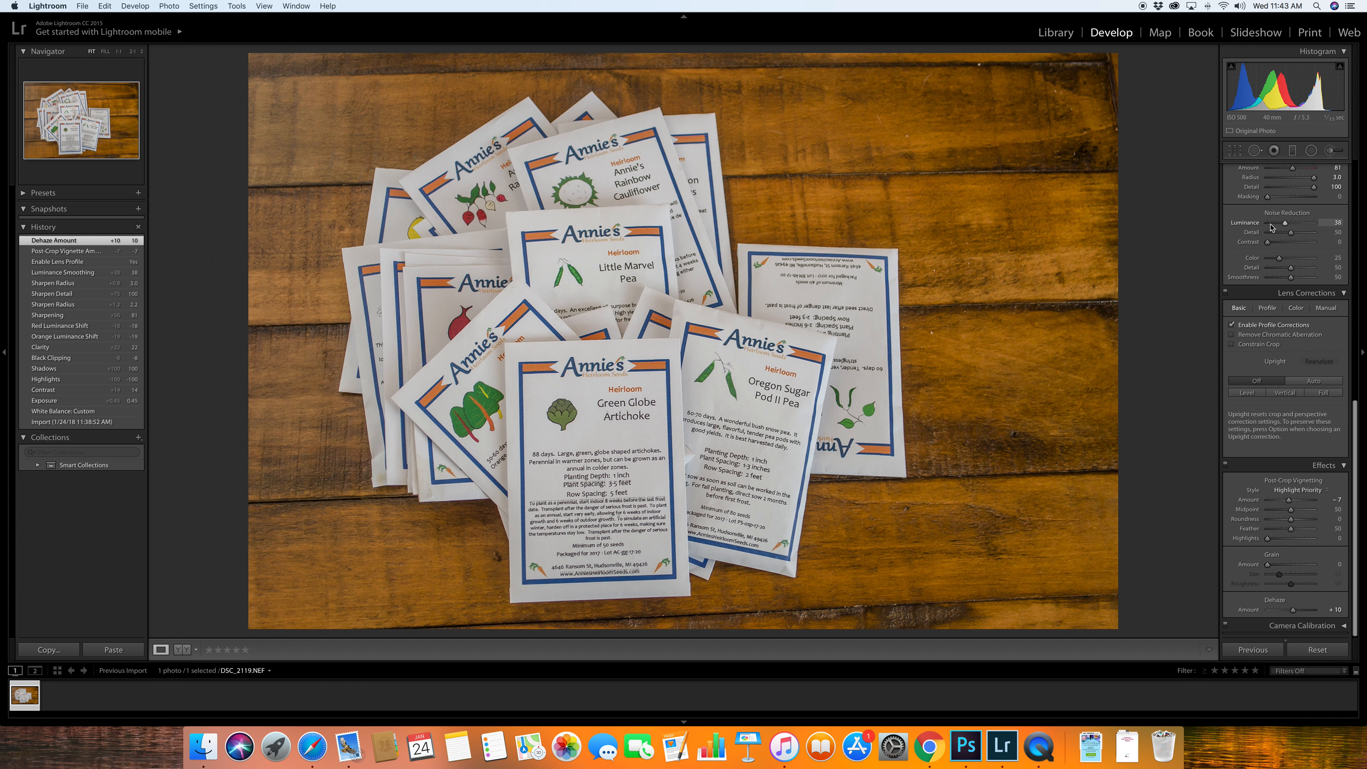
- Crop the photo to a 1 x 1 square, shifting the image so all the seed packets fit inside the frame
scroll(1271, 227, "up", 15)
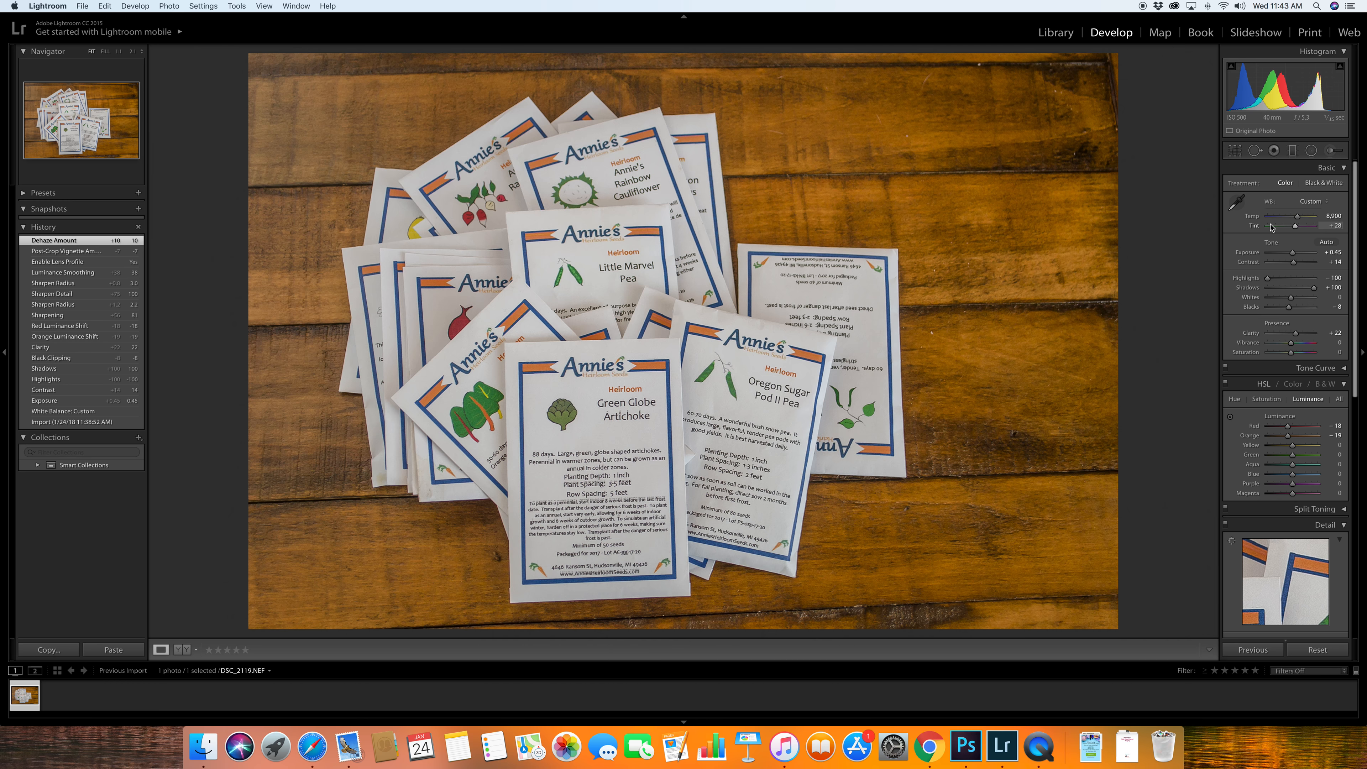
left_click(1235, 152)
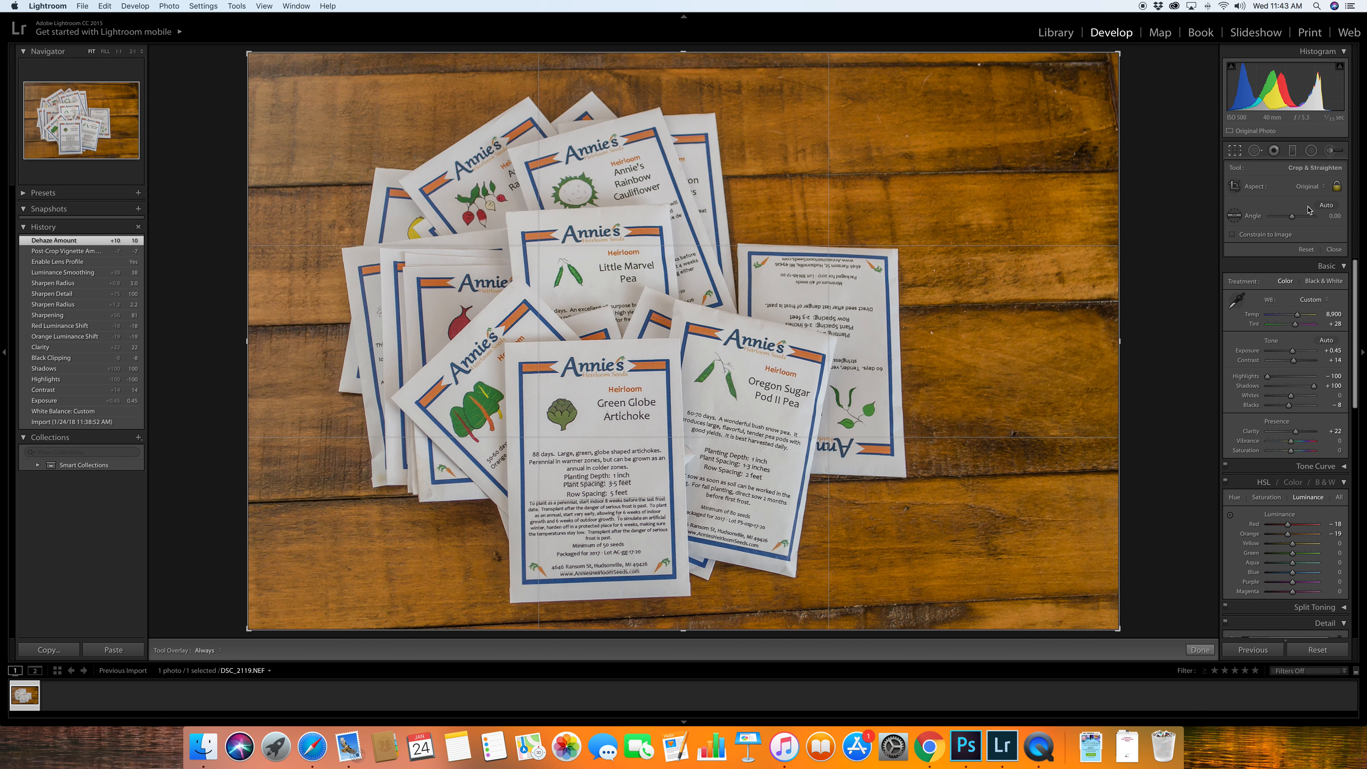
left_click(1323, 188)
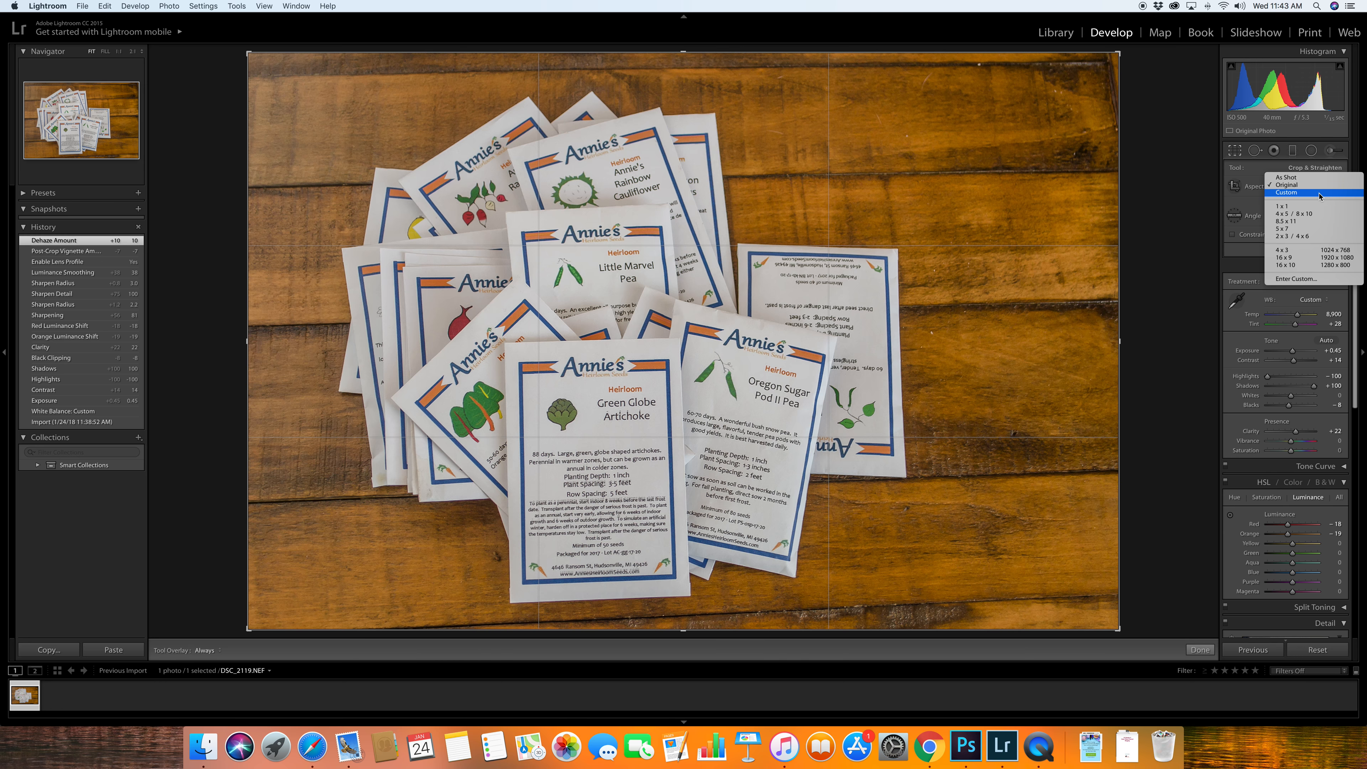
left_click(1316, 208)
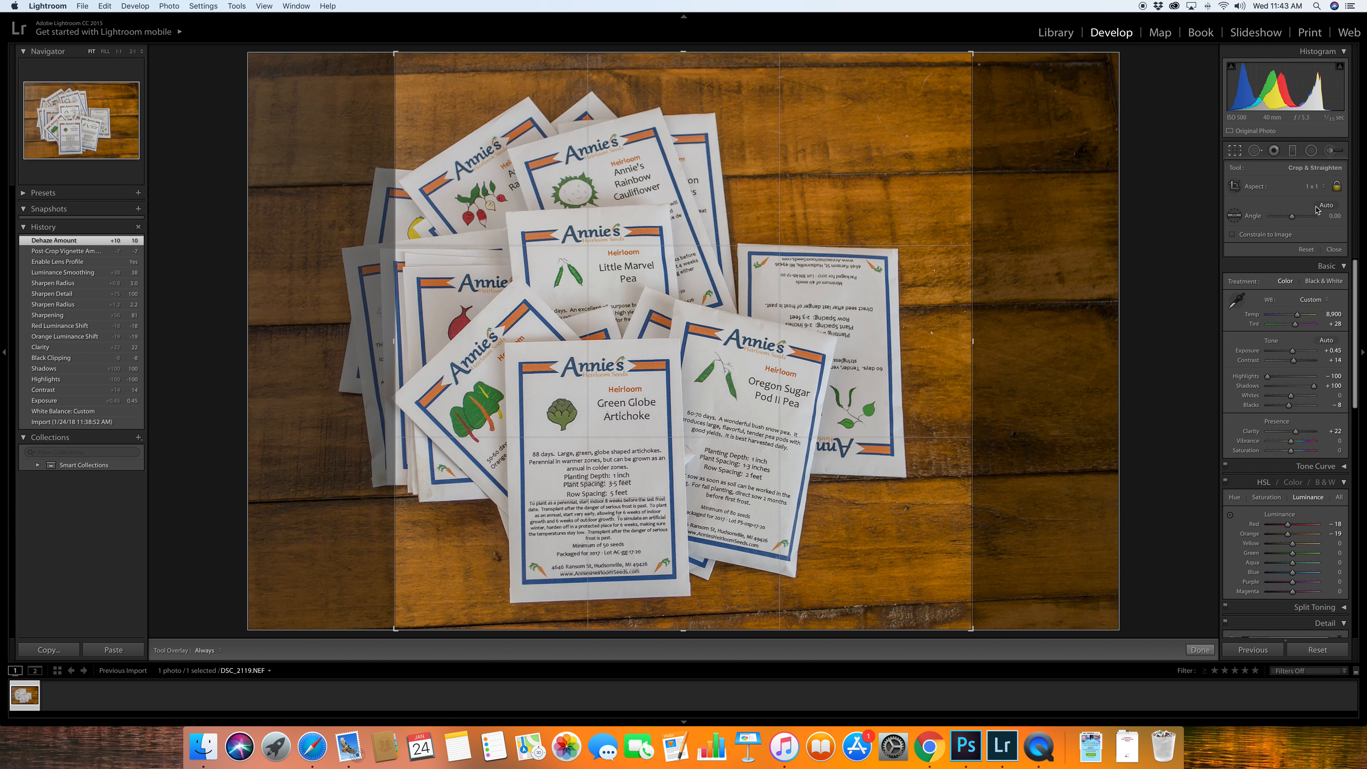
left_click_drag(862, 262, 920, 258)
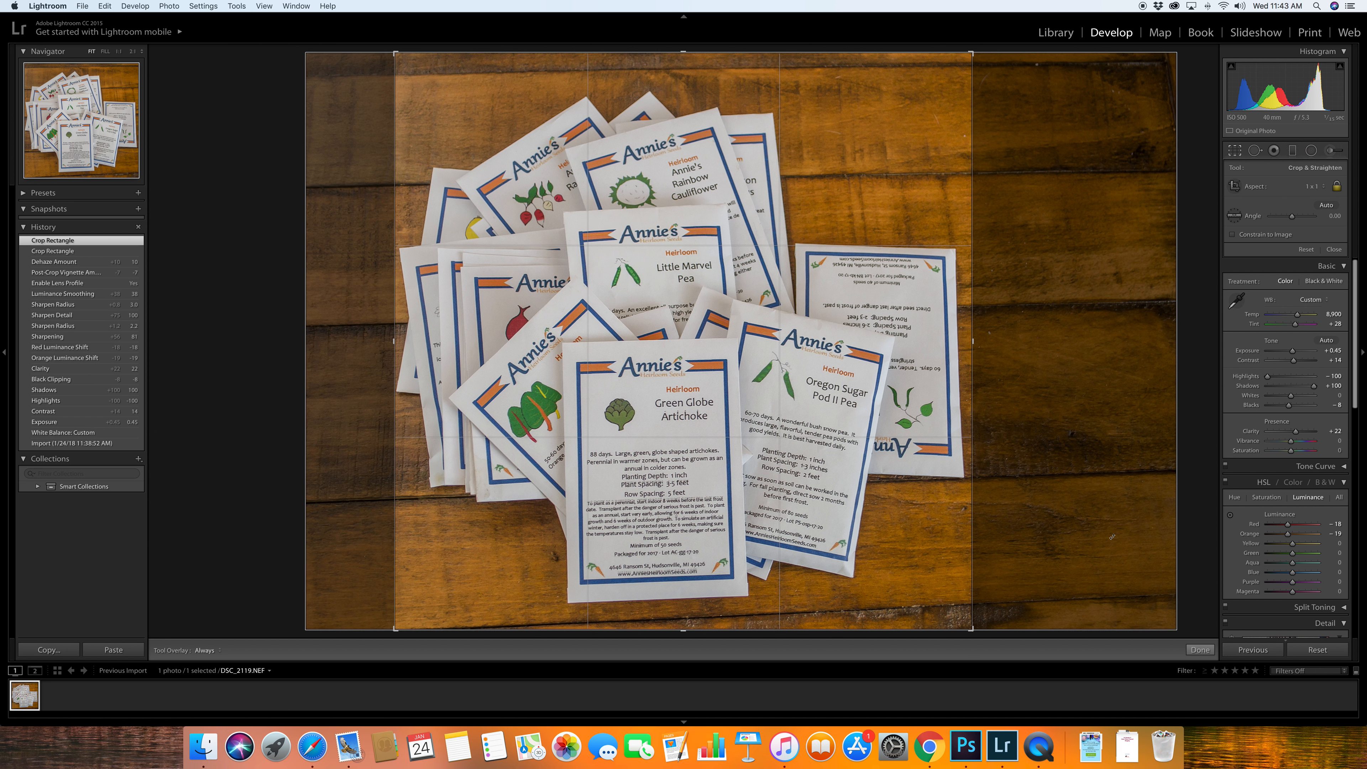
left_click(1199, 650)
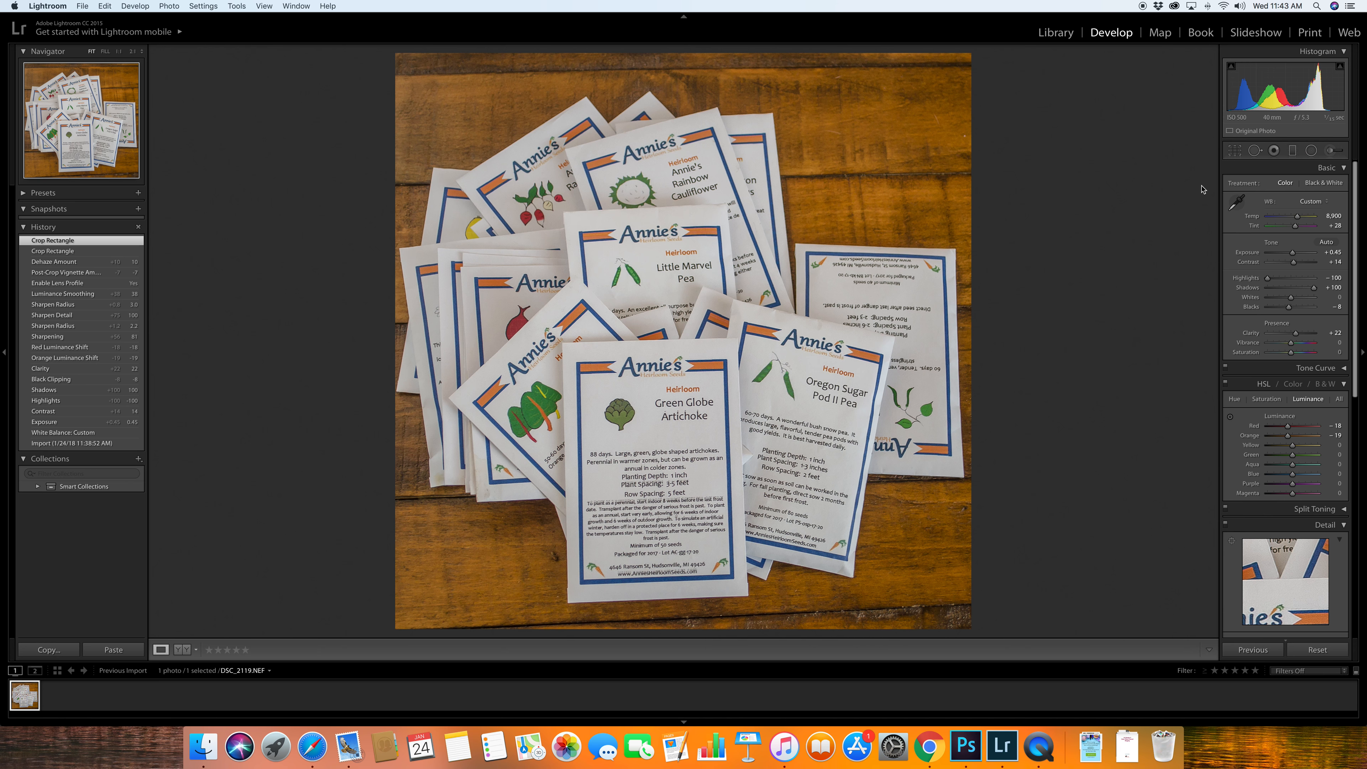
- Straighten the crop to an angle of 0.88 along the table board line above the packets
left_click(1234, 152)
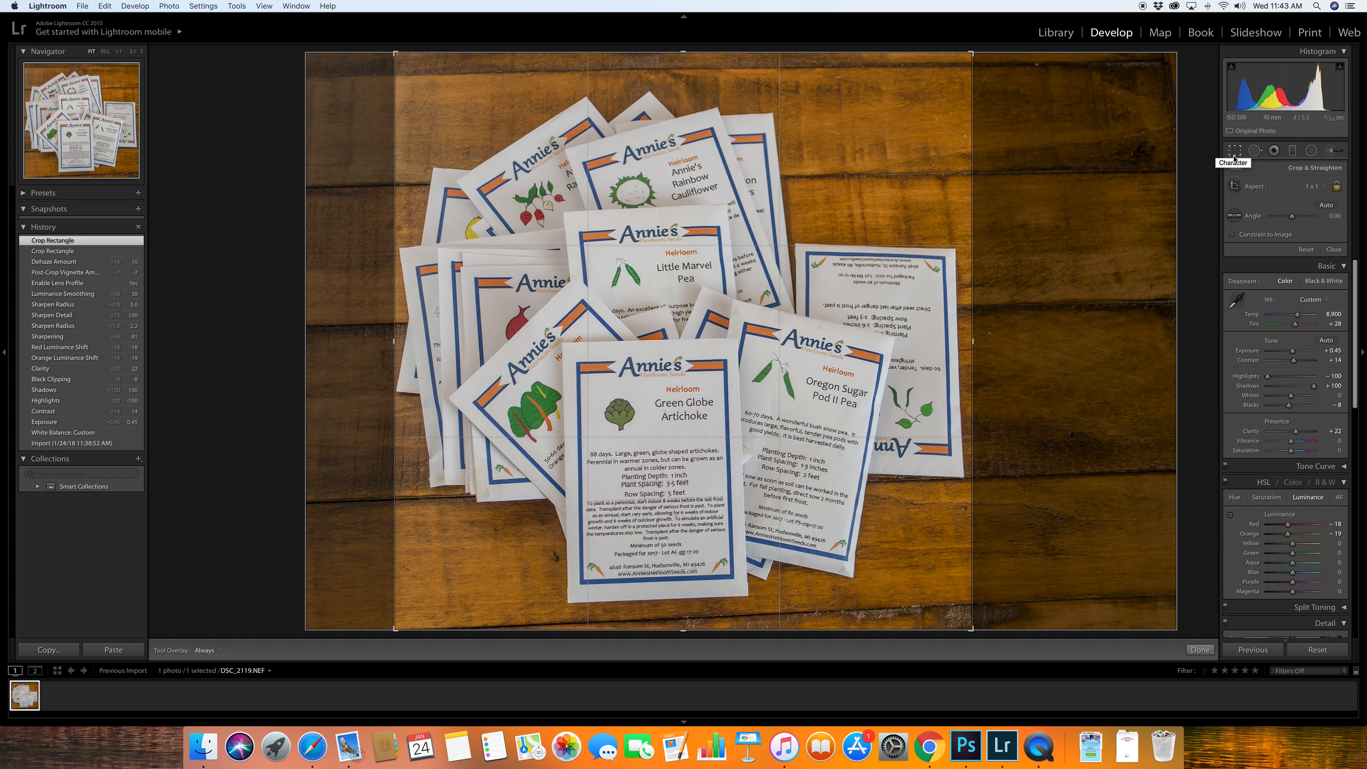
left_click(1234, 216)
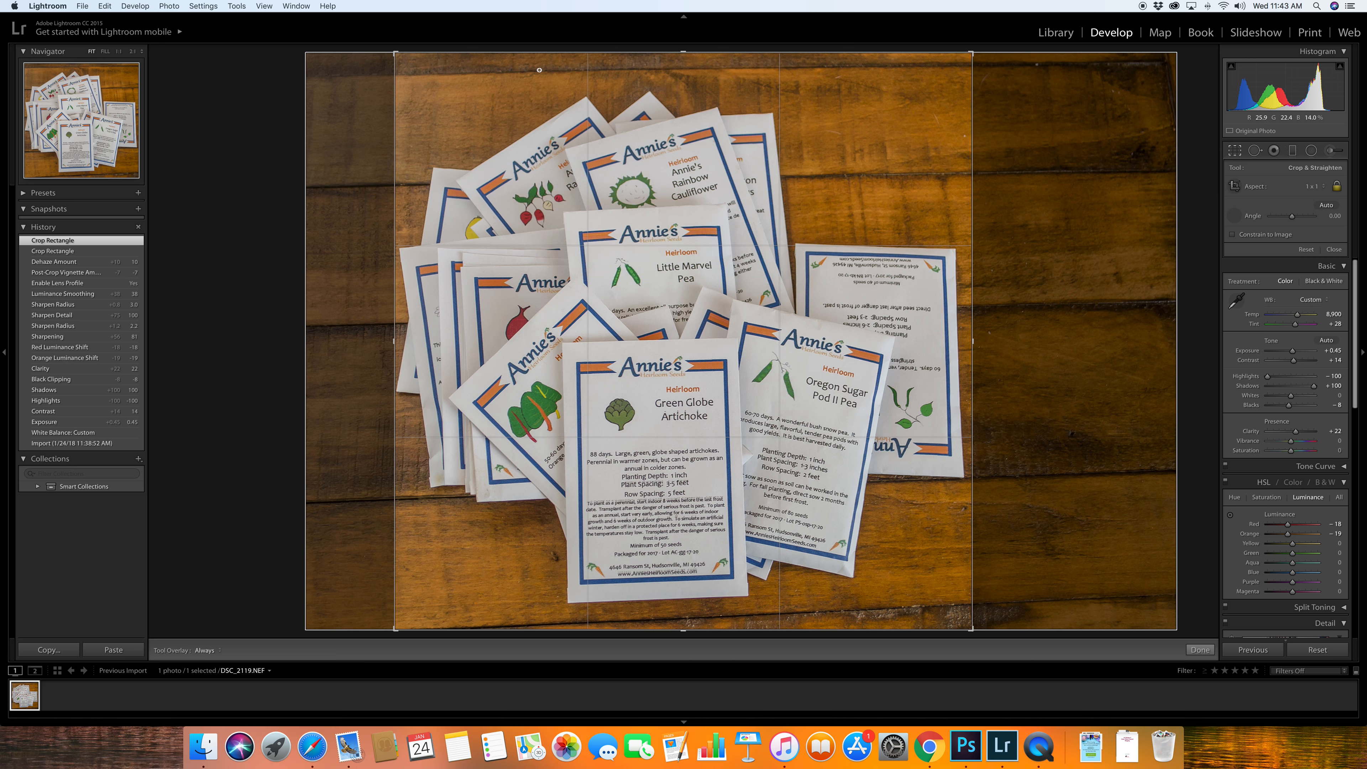
left_click_drag(539, 69, 753, 65)
left_click_drag(756, 65, 756, 66)
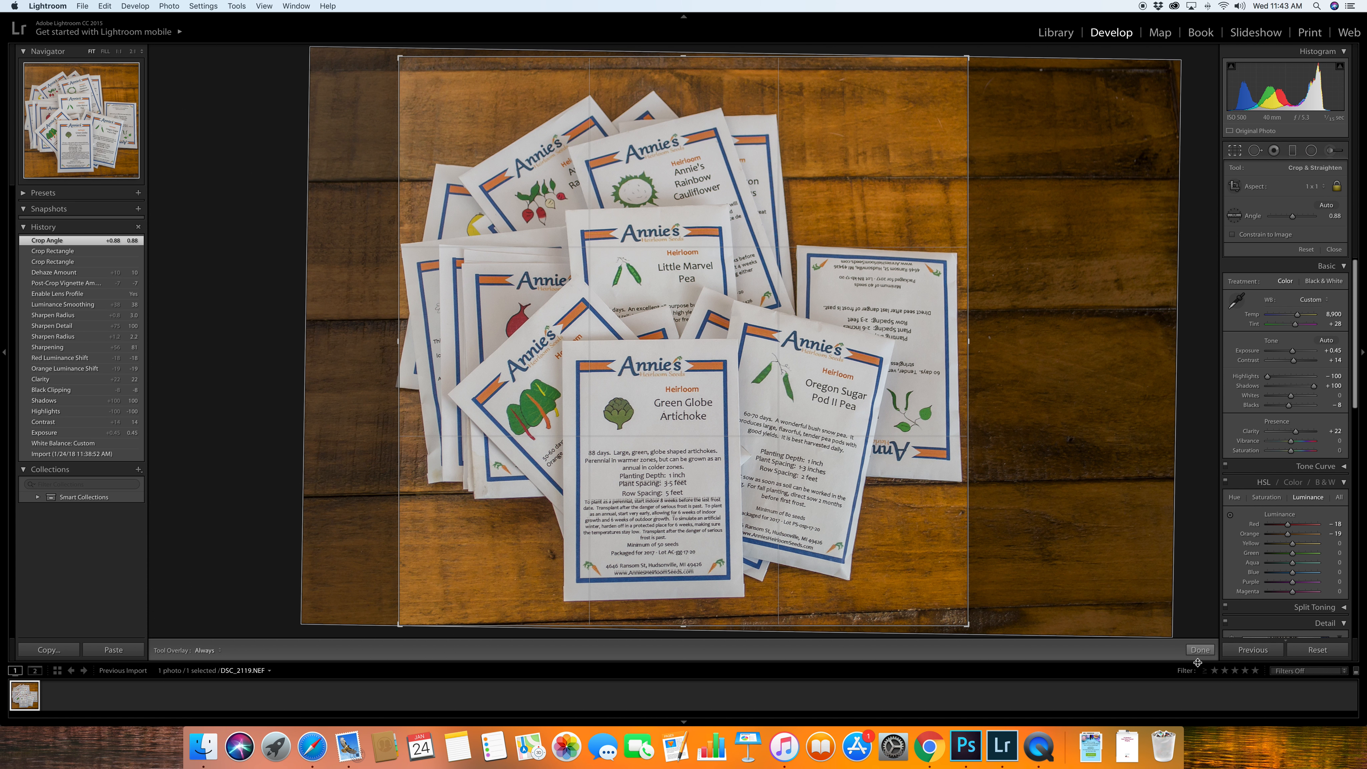
left_click(1199, 650)
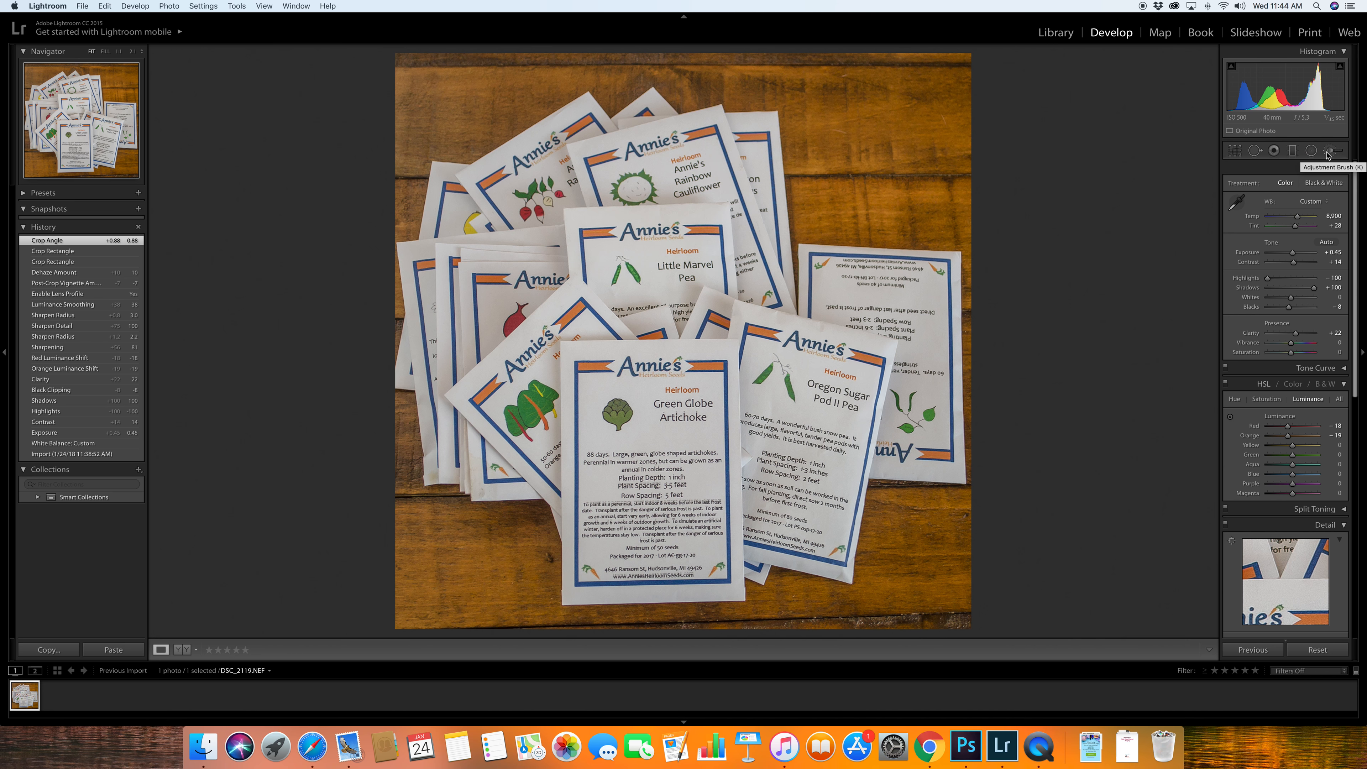
- Try lowering the light tones slightly on the tone curve
left_click(1341, 368)
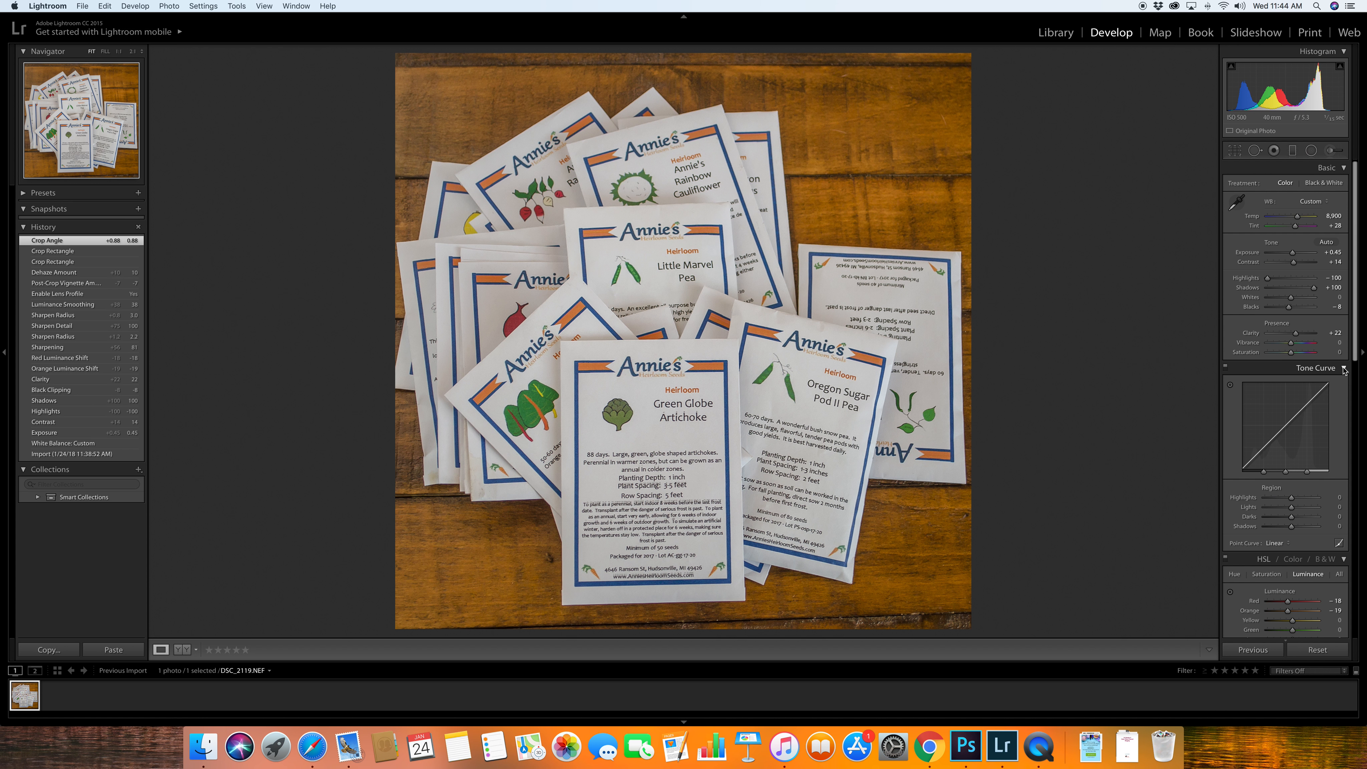
left_click_drag(1290, 420, 1290, 424)
left_click(1323, 368)
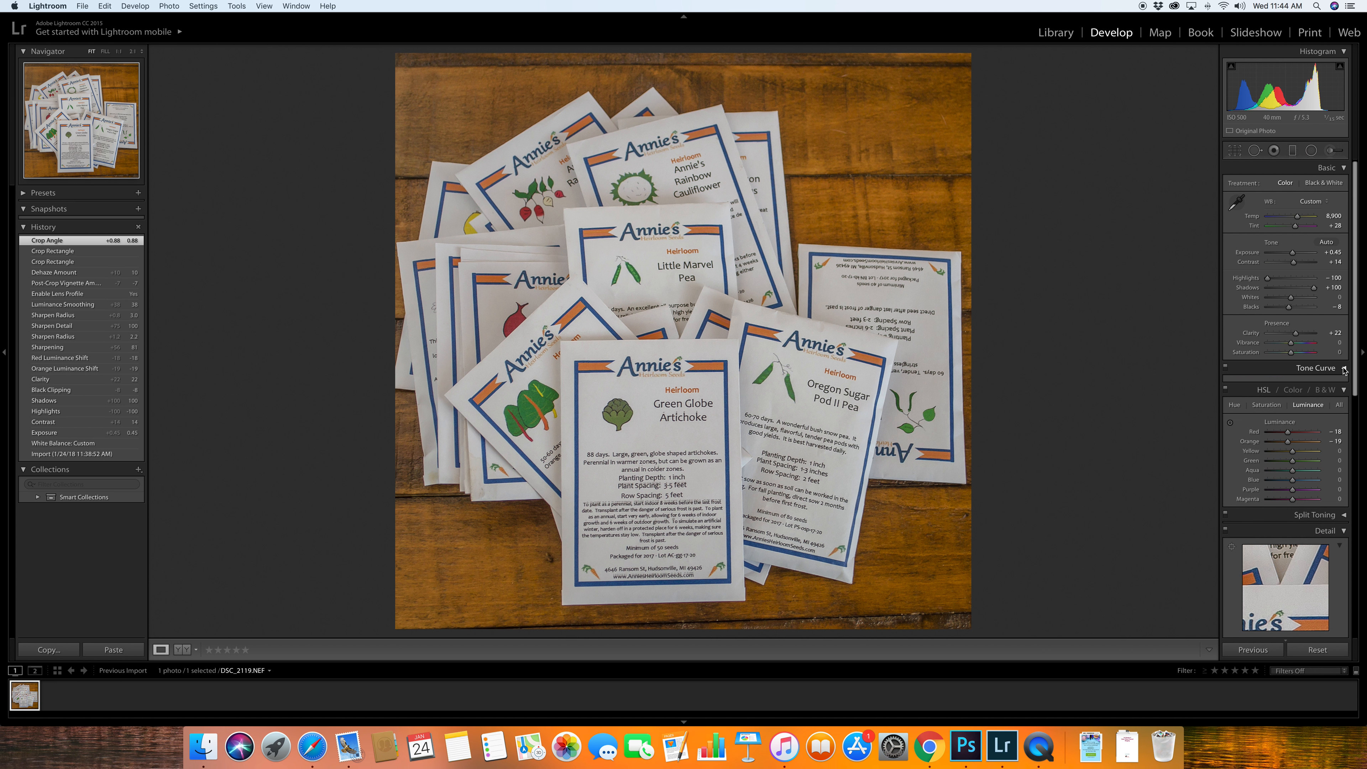
- Compare earlier edit states in the history, including Sharpen Radius, and revert the photo to the Crop Angle state
left_click(72, 251)
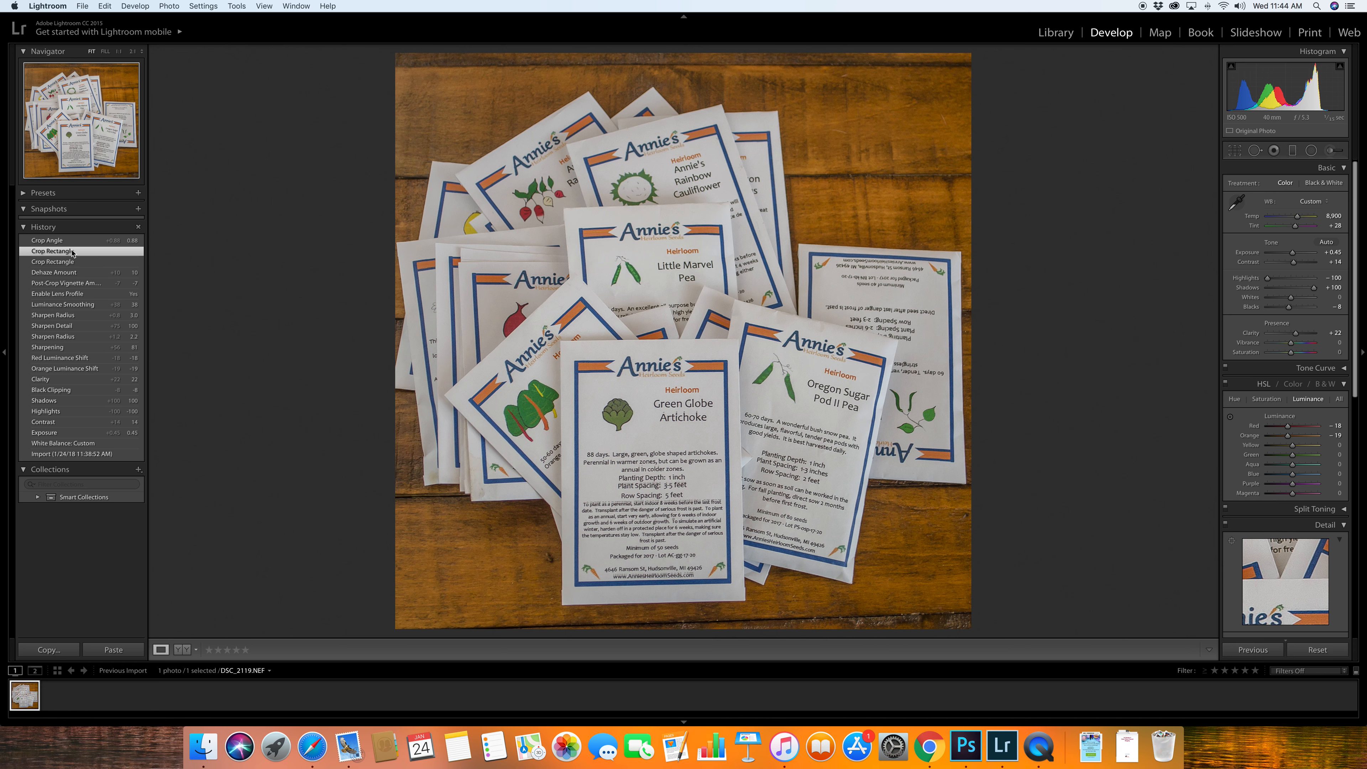
left_click(70, 241)
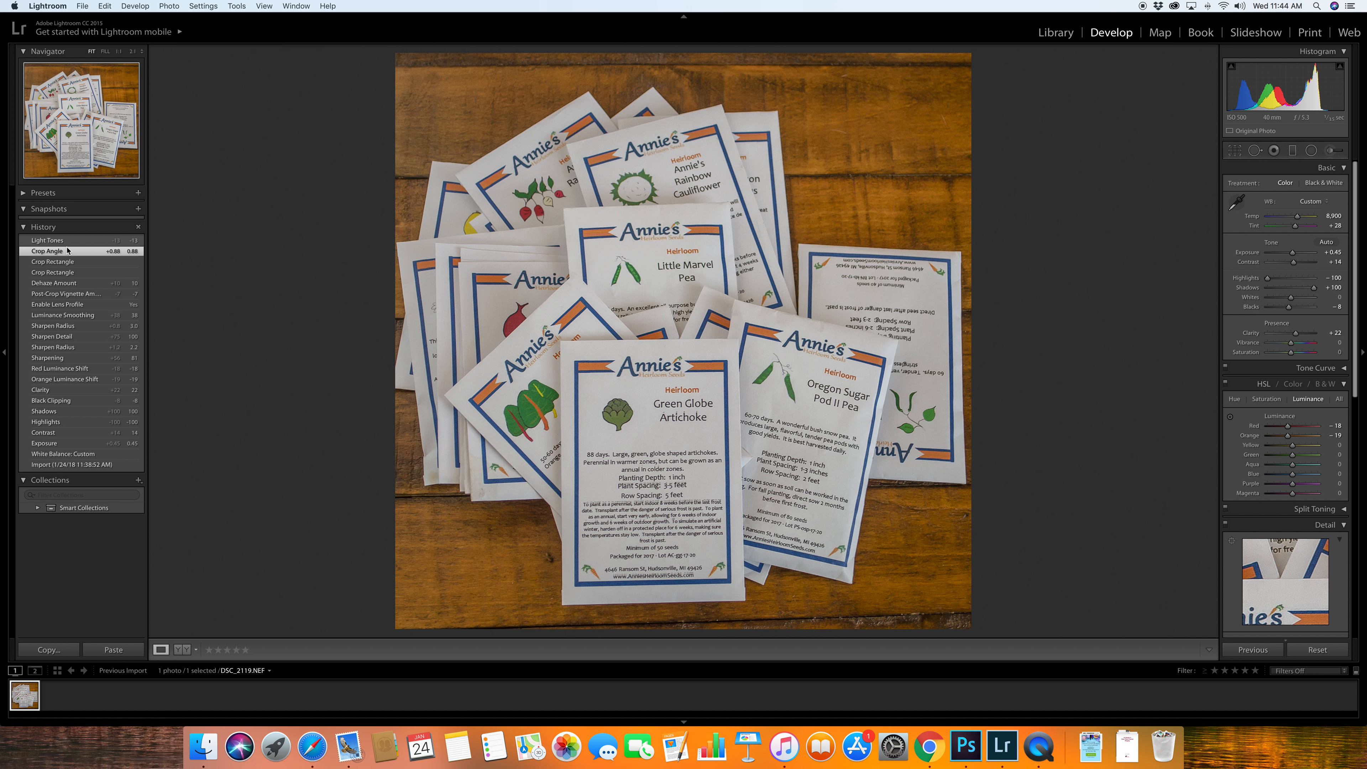
left_click(68, 346)
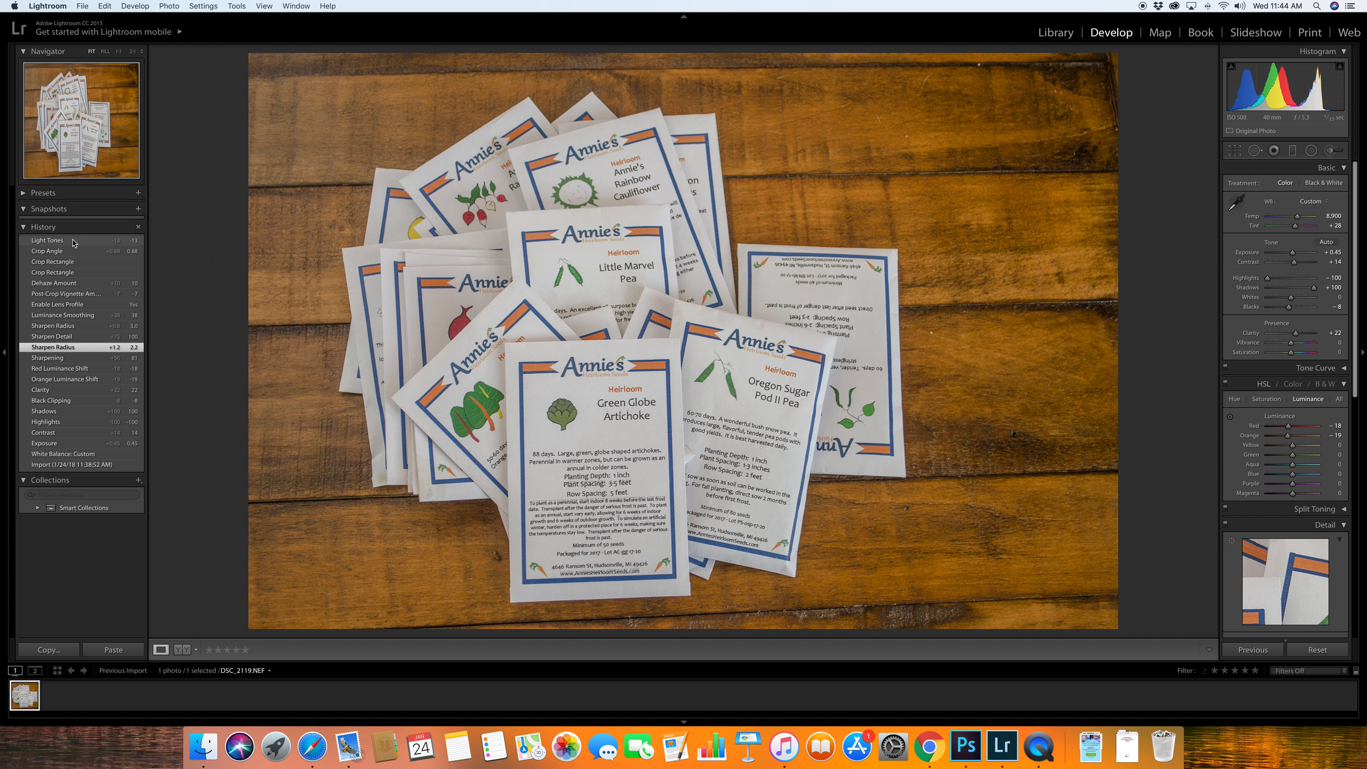
left_click(74, 242)
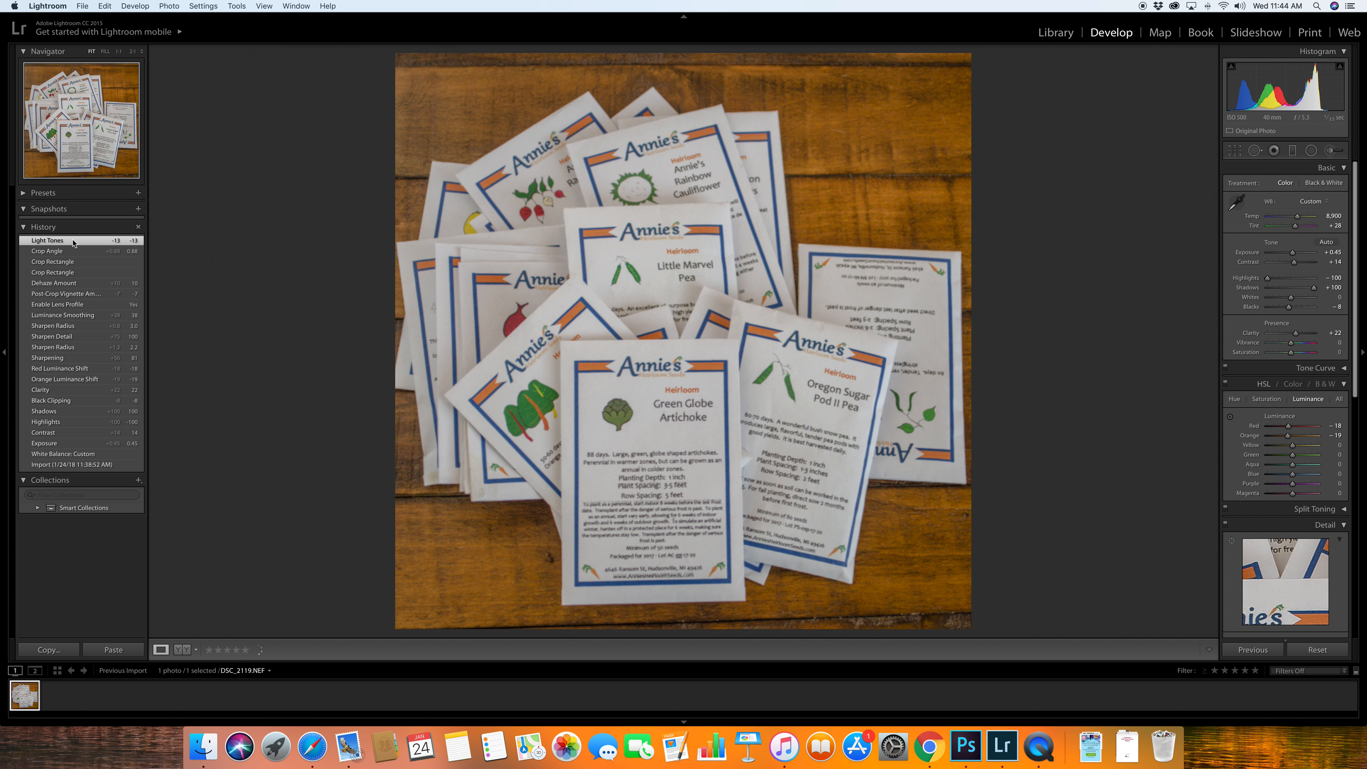
left_click(70, 254)
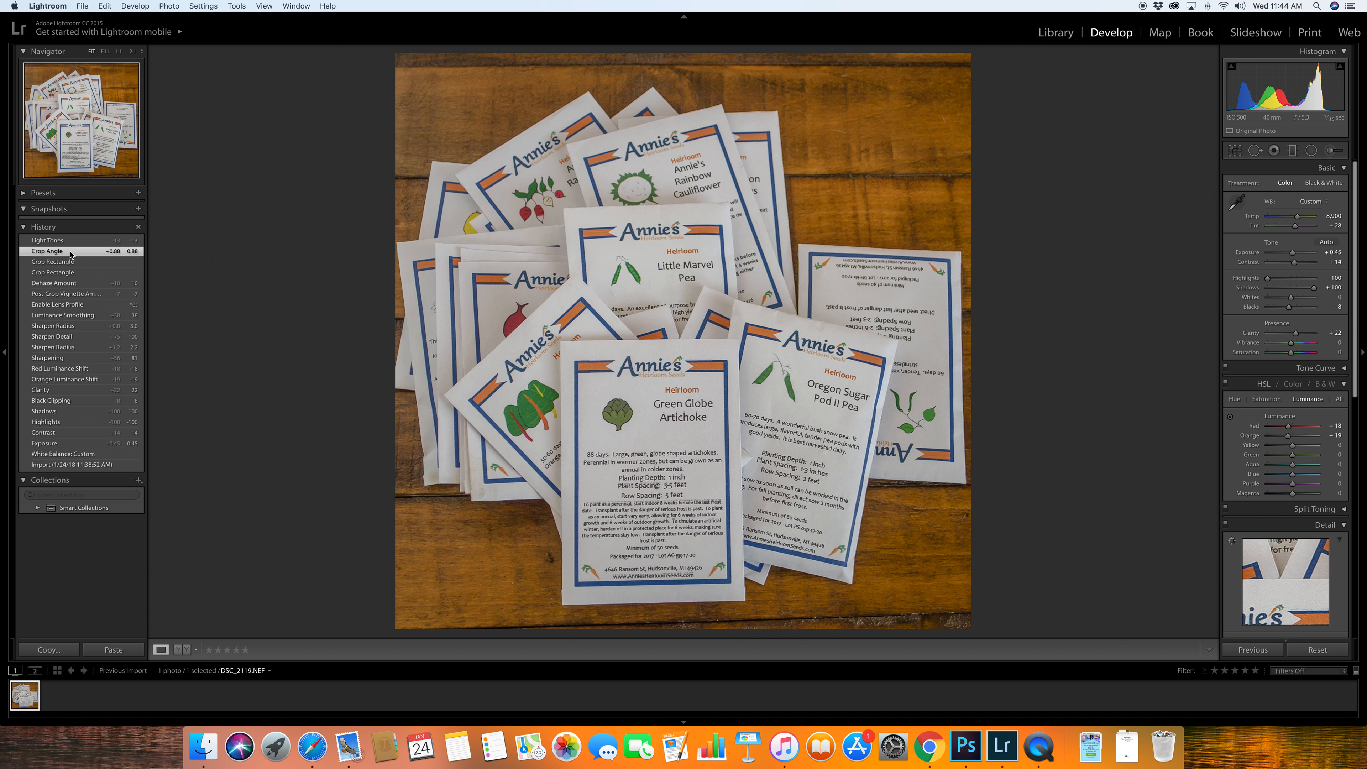